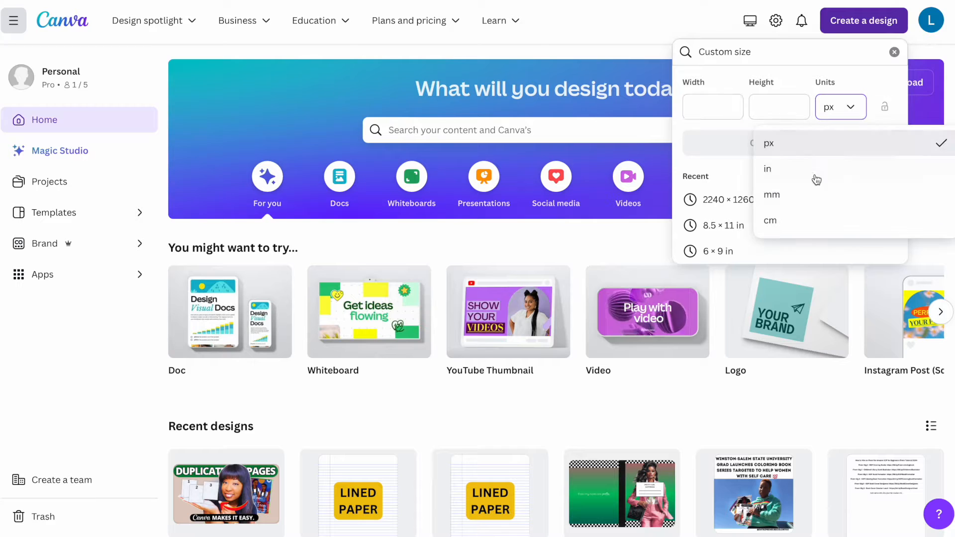
# Create a custom-size design in inches, 8.625 in wide and 11.25 in high.
pyautogui.click(804, 172)
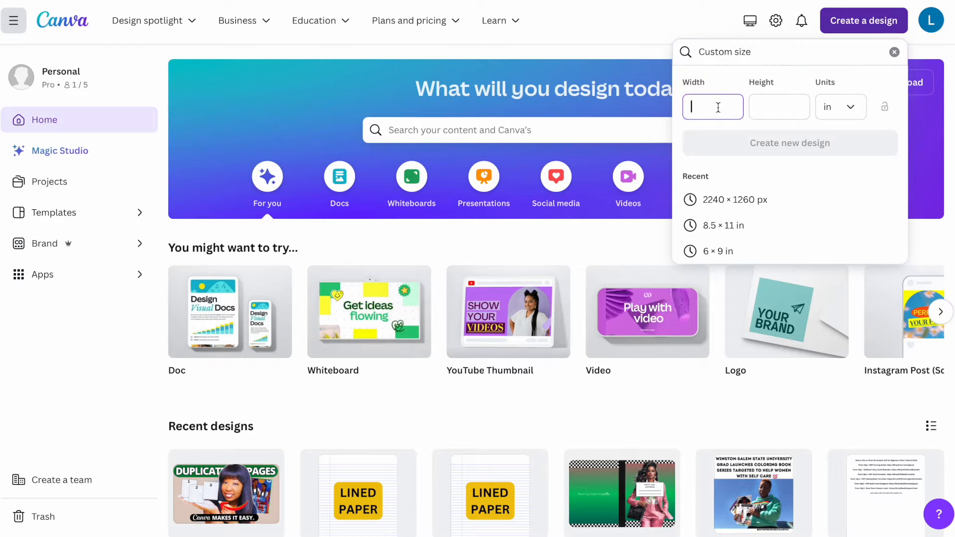
pyautogui.write('8.625')
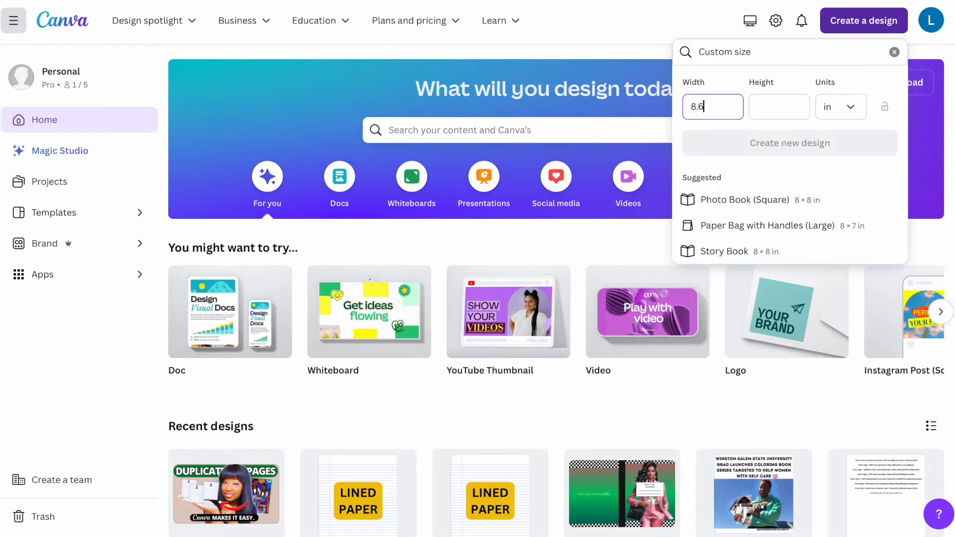
pyautogui.press('Tab')
pyautogui.write('11.25')
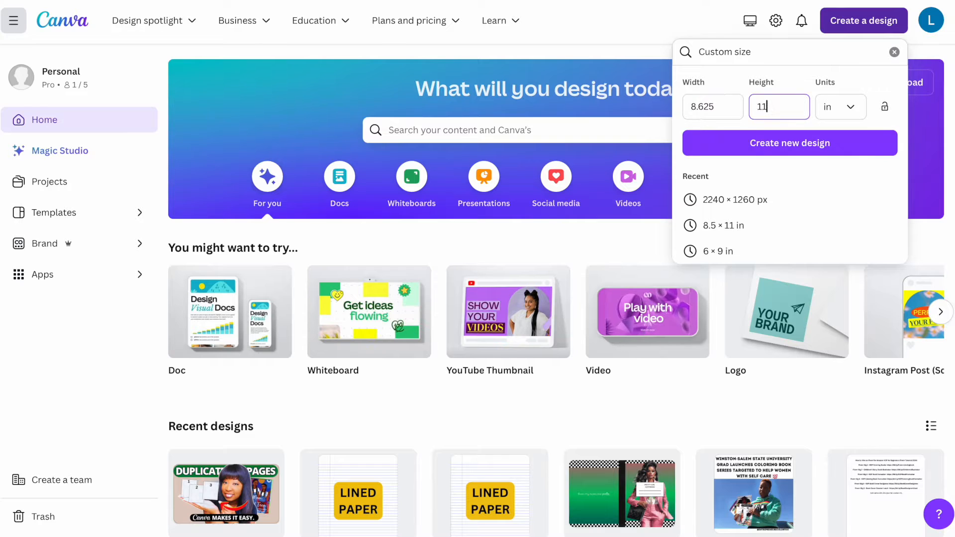
pyautogui.click(781, 148)
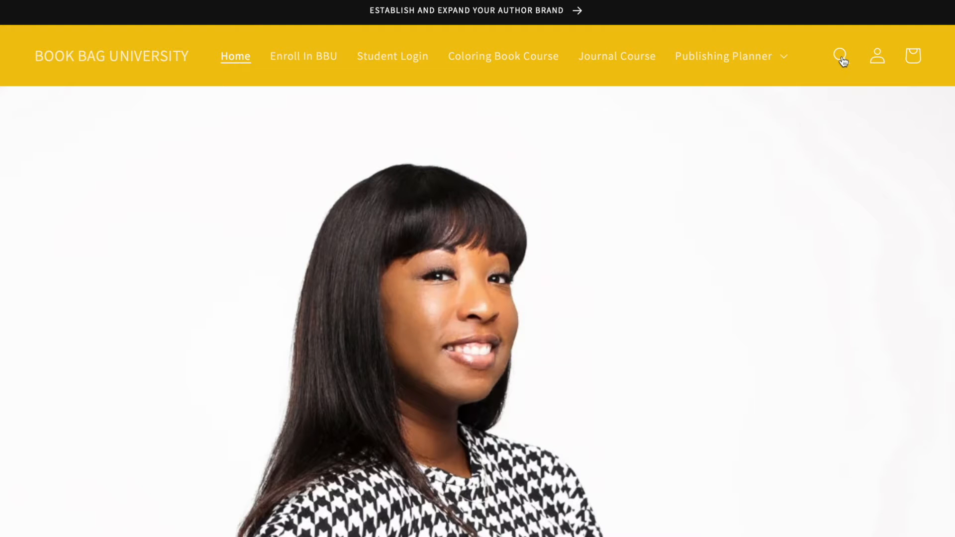
# Switch to the Book Bag University website and search the store for "composition notebook".
pyautogui.click(841, 56)
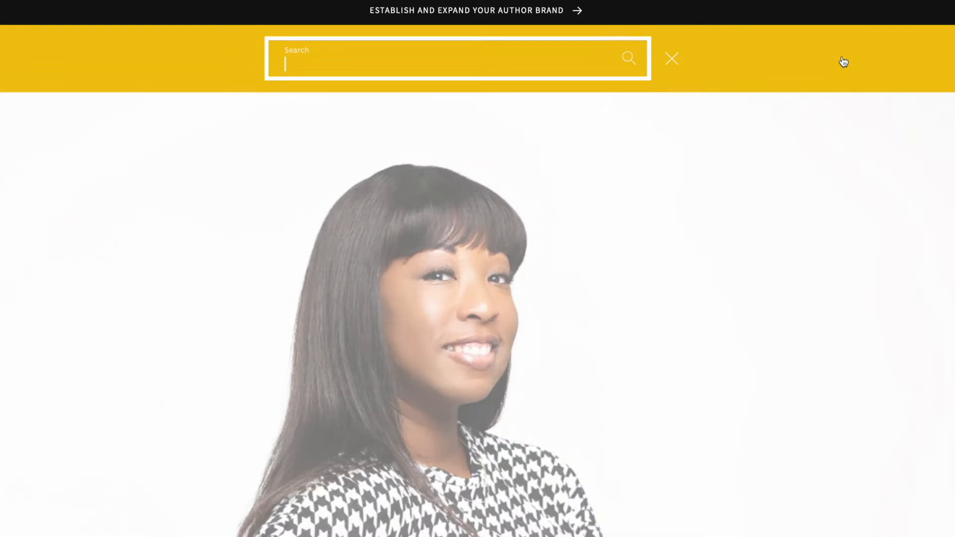
pyautogui.write('lind')
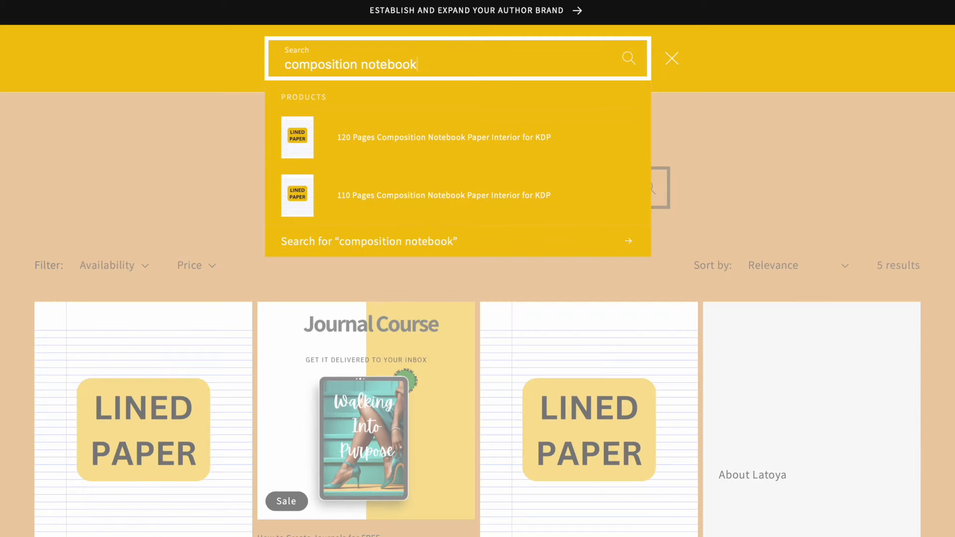
pyautogui.press('Return')
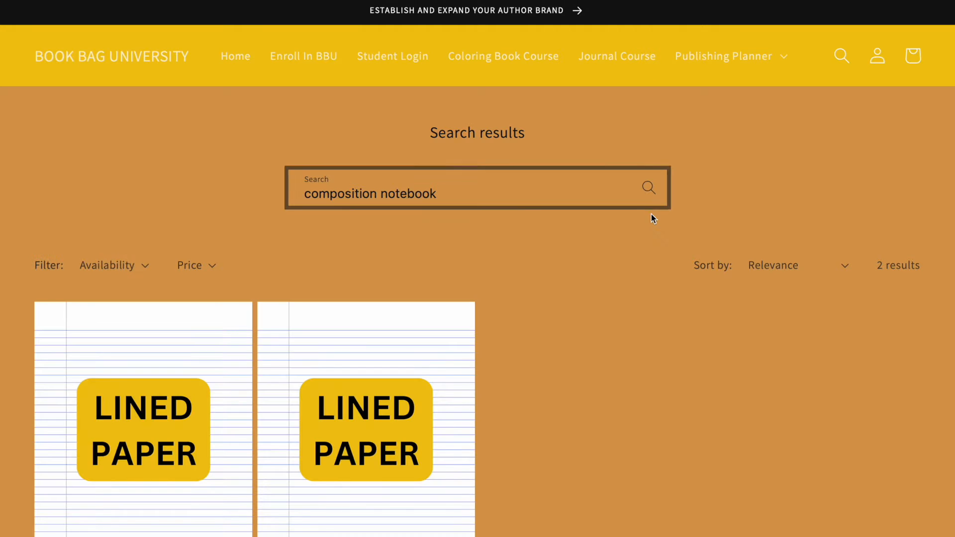
# Open the 110 Pages Composition Notebook Paper Interior for KDP product and look over its title and page.
pyautogui.scroll(-2, 601, 355)
pyautogui.scroll(-2, 601, 354)
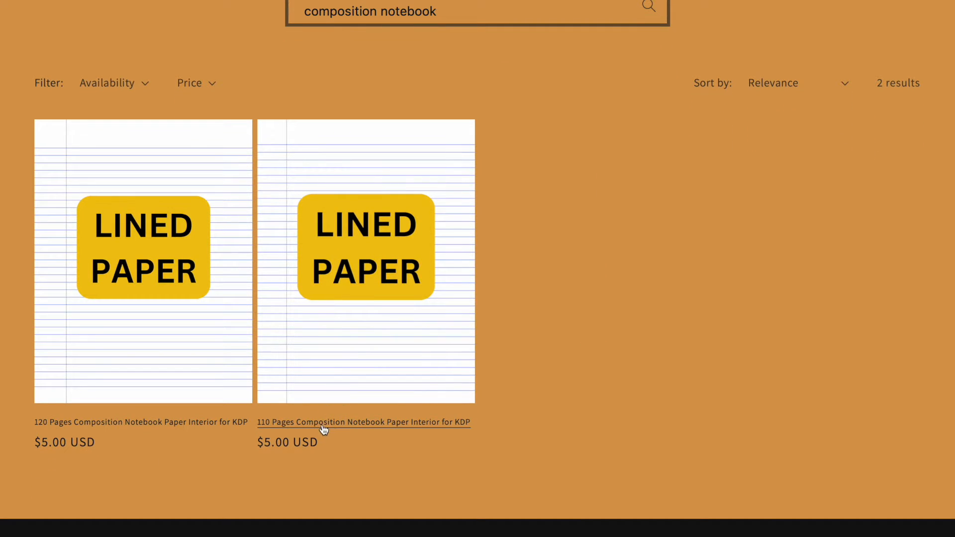
pyautogui.click(324, 431)
pyautogui.moveTo(644, 137); pyautogui.dragTo(846, 182)
pyautogui.scroll(-4, 846, 183)
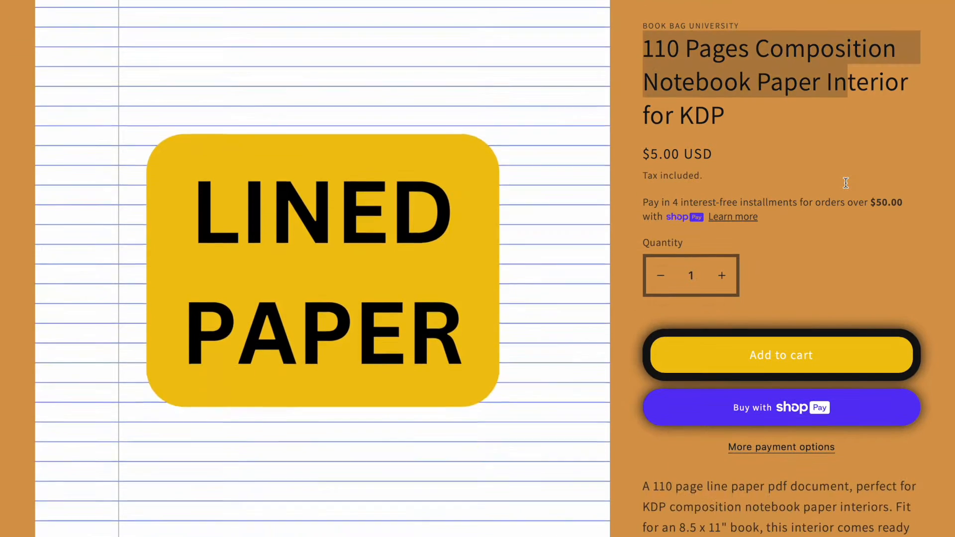
pyautogui.scroll(2, 846, 183)
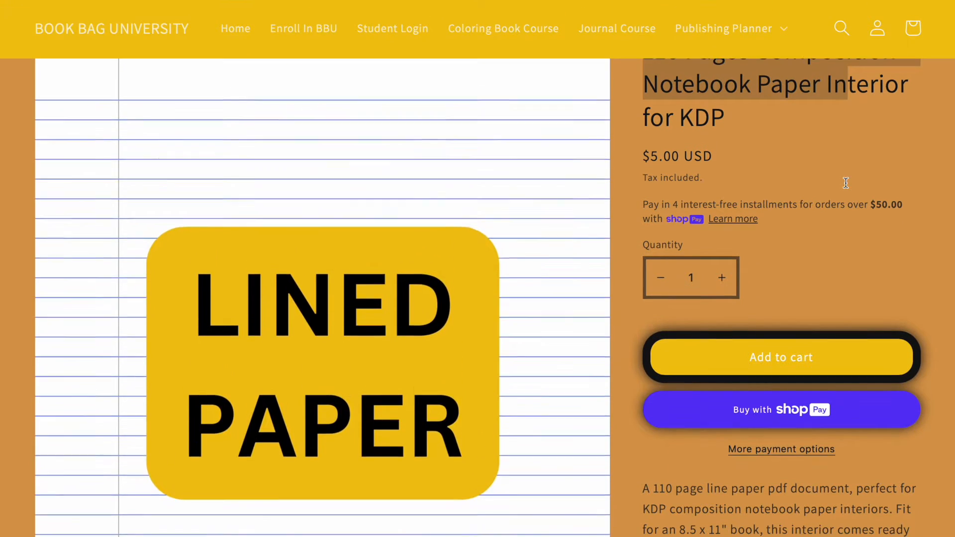
pyautogui.scroll(2, 846, 183)
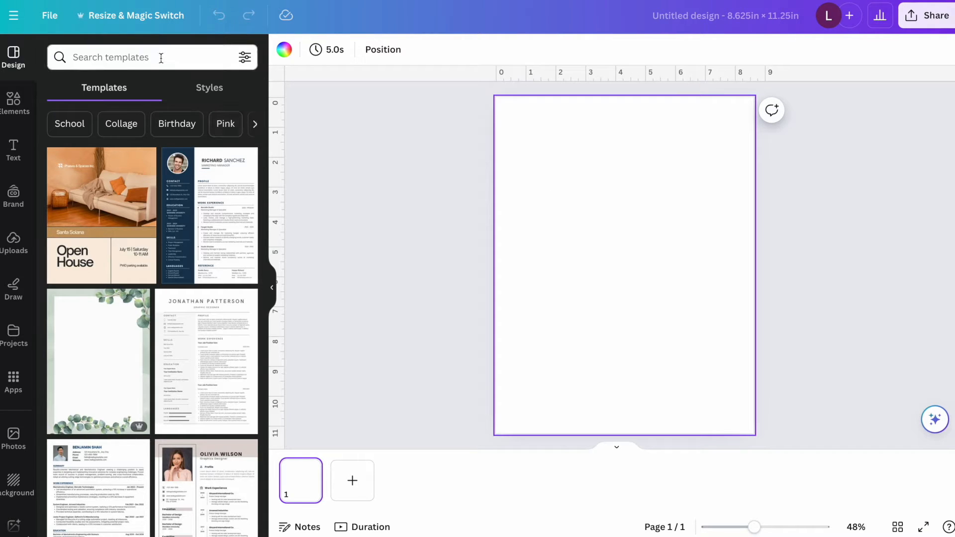
# Back in the Canva design, search the elements for "lines" and place a straight horizontal line near the top of the page.
pyautogui.click(13, 102)
pyautogui.click(108, 57)
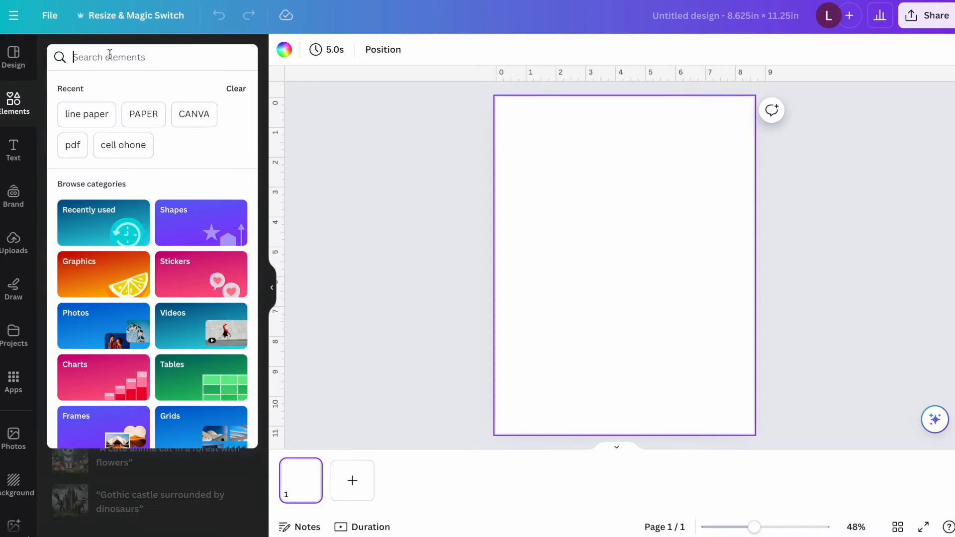
pyautogui.write('lines')
pyautogui.press('Return')
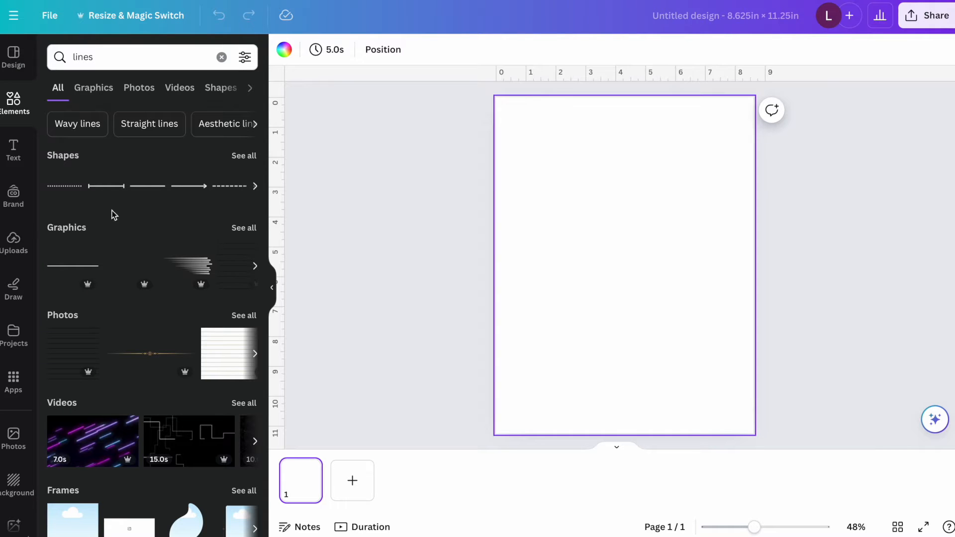
pyautogui.moveTo(106, 186); pyautogui.dragTo(540, 151)
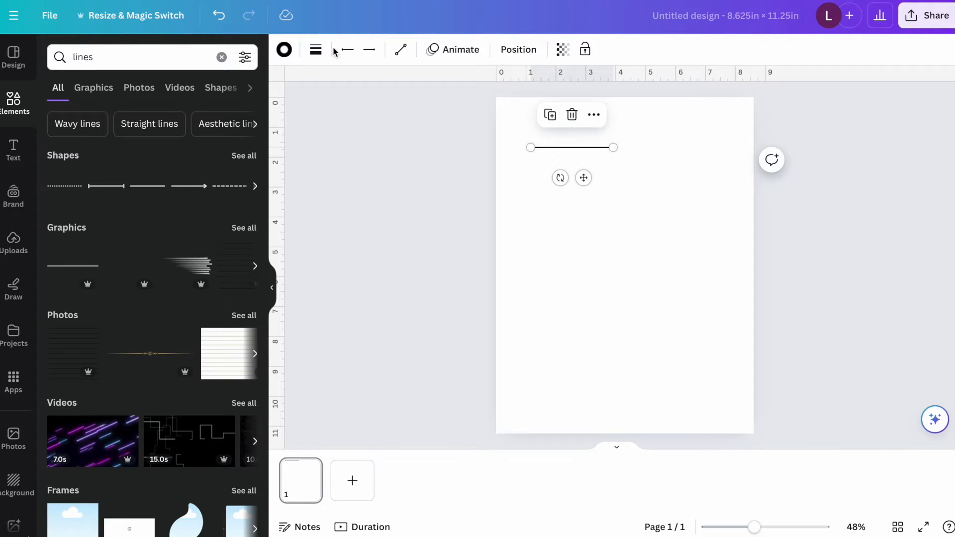
# Set the horizontal line's weight to 1.
pyautogui.click(317, 51)
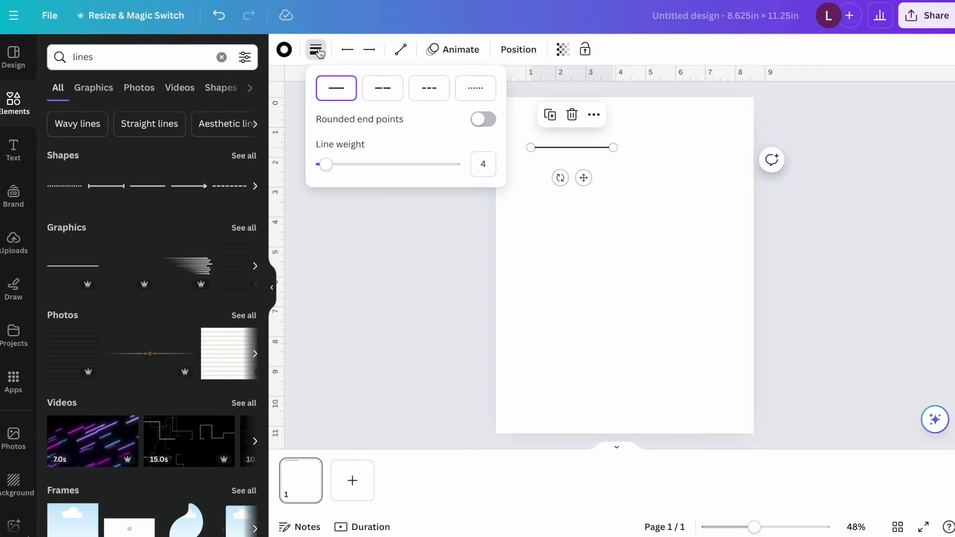
pyautogui.moveTo(324, 169); pyautogui.dragTo(323, 171)
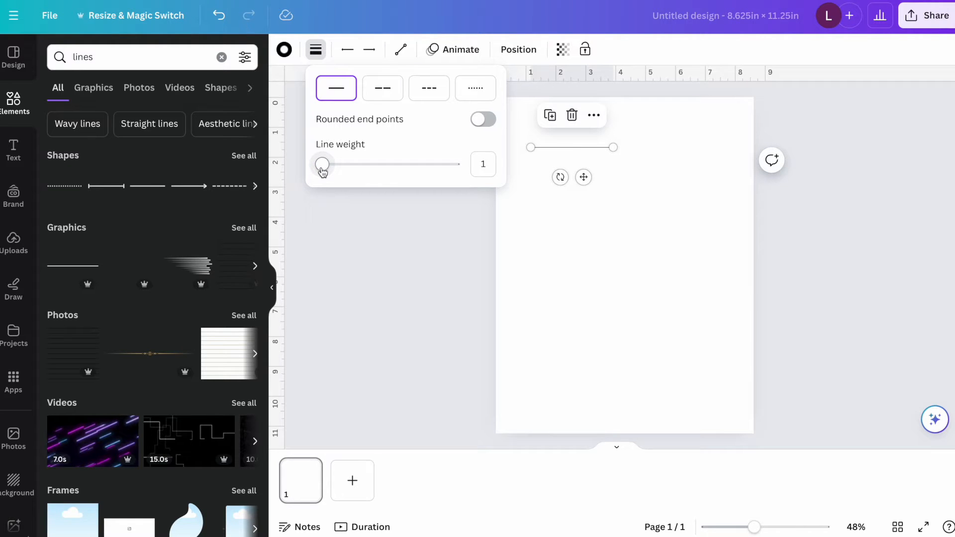
pyautogui.moveTo(323, 170)
pyautogui.mouseDown()
pyautogui.moveTo(337, 166)
pyautogui.moveTo(322, 165)
pyautogui.mouseUp()
pyautogui.click(584, 145)
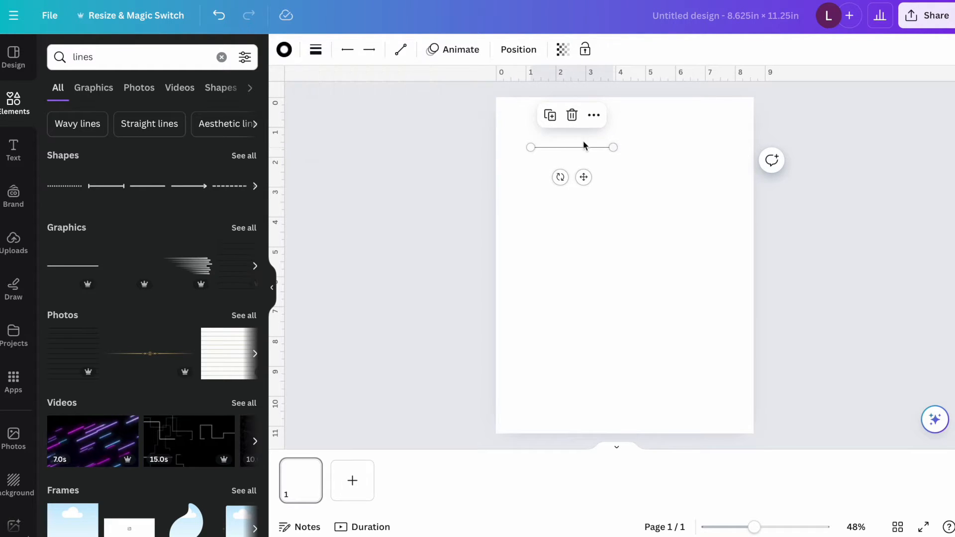
# Duplicate the thin line repeatedly to build a staggered stack of about a dozen lines.
pyautogui.click(552, 118)
pyautogui.click(553, 122)
pyautogui.click(565, 149)
pyautogui.click(557, 122)
pyautogui.click(561, 124)
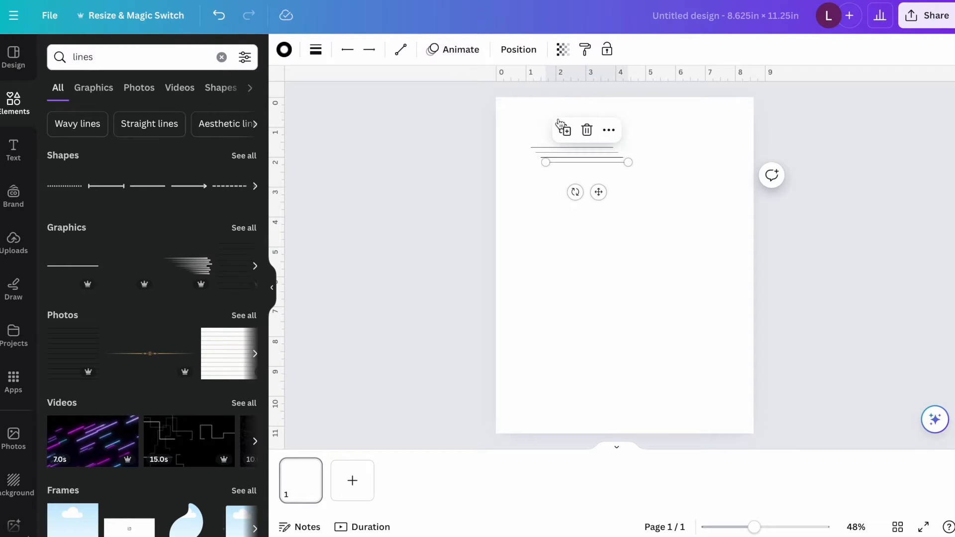
pyautogui.click(565, 129)
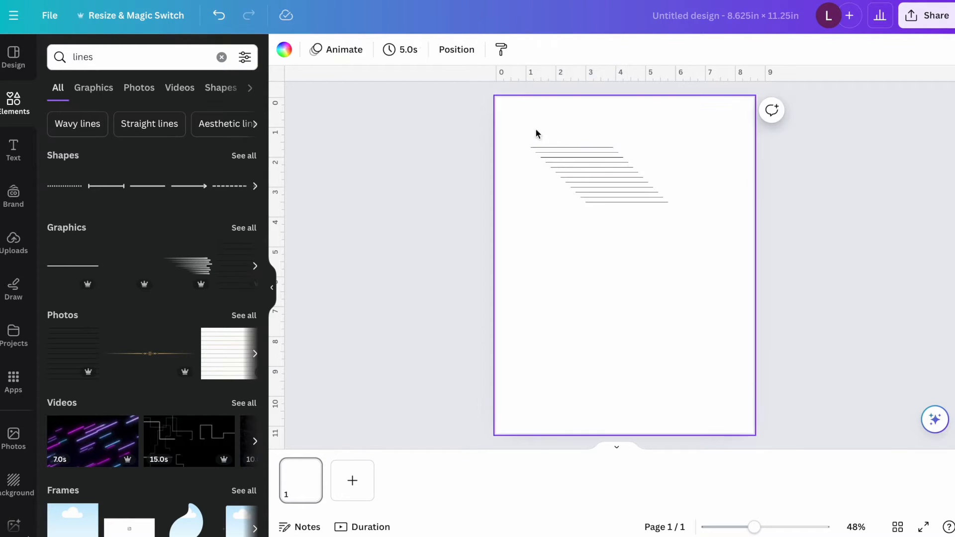
# Select all the staggered lines and tidy them into an aligned, evenly spaced stack.
pyautogui.moveTo(536, 129); pyautogui.dragTo(677, 216)
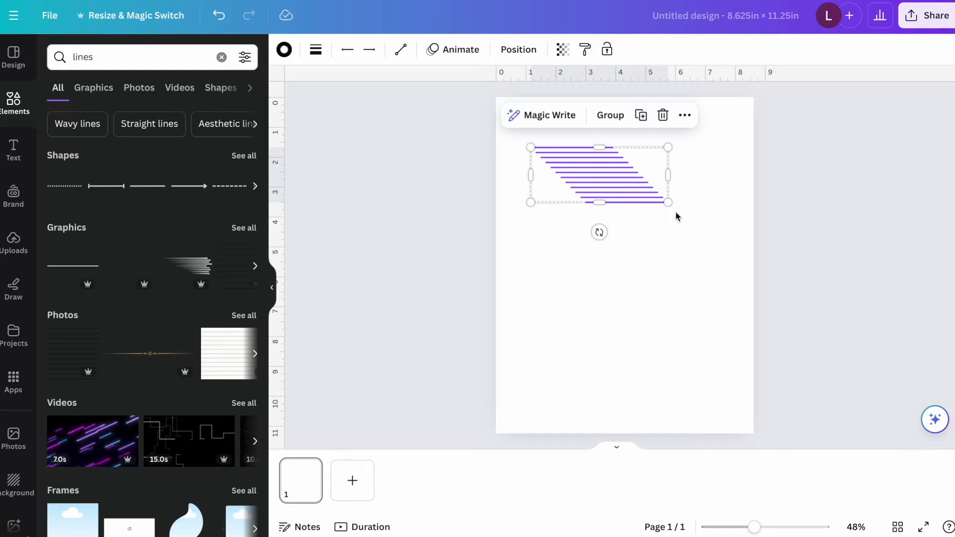
pyautogui.click(685, 119)
pyautogui.moveTo(716, 313)
pyautogui.click(600, 312)
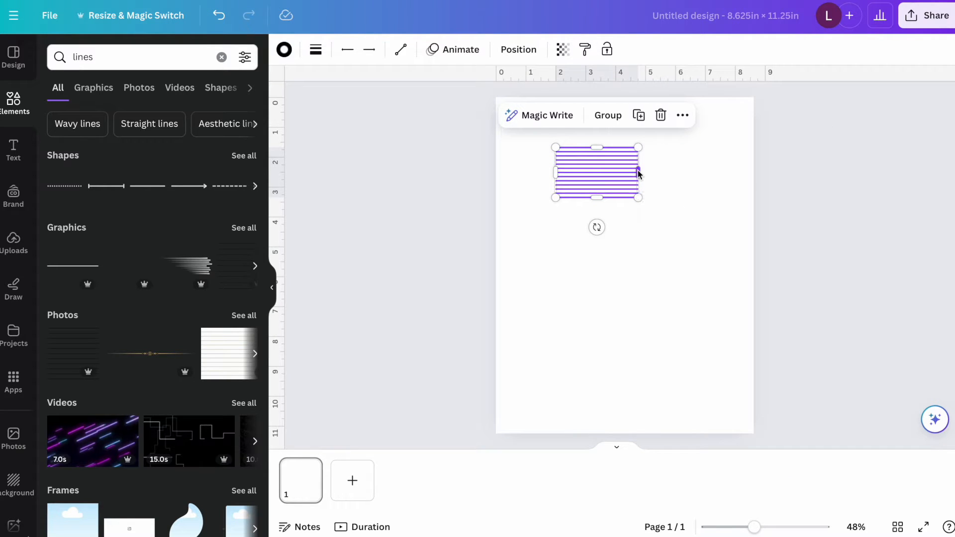
# Stretch the stack of lines to the full page width and extend it downward to widen the line spacing.
pyautogui.moveTo(639, 173); pyautogui.dragTo(753, 173)
pyautogui.moveTo(556, 173); pyautogui.dragTo(496, 171)
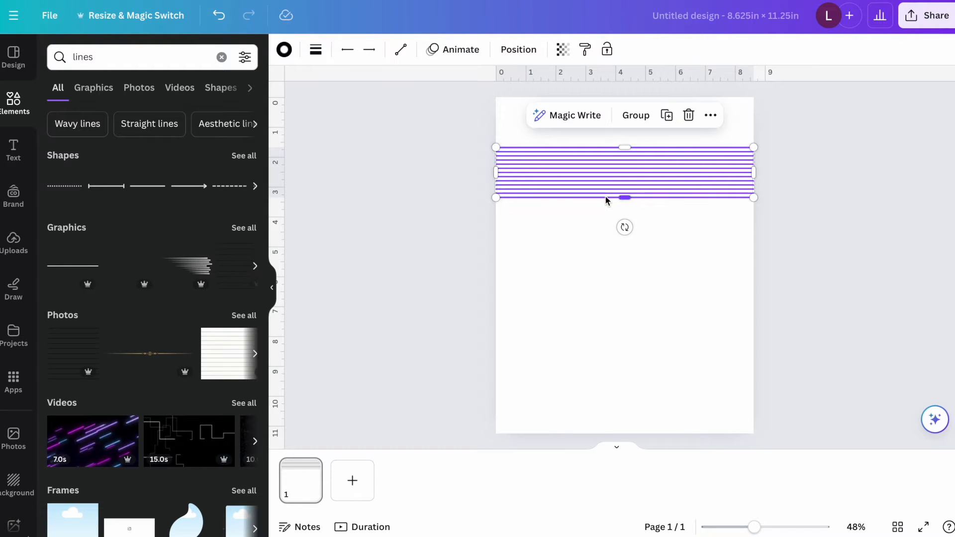
pyautogui.moveTo(625, 198); pyautogui.dragTo(627, 297)
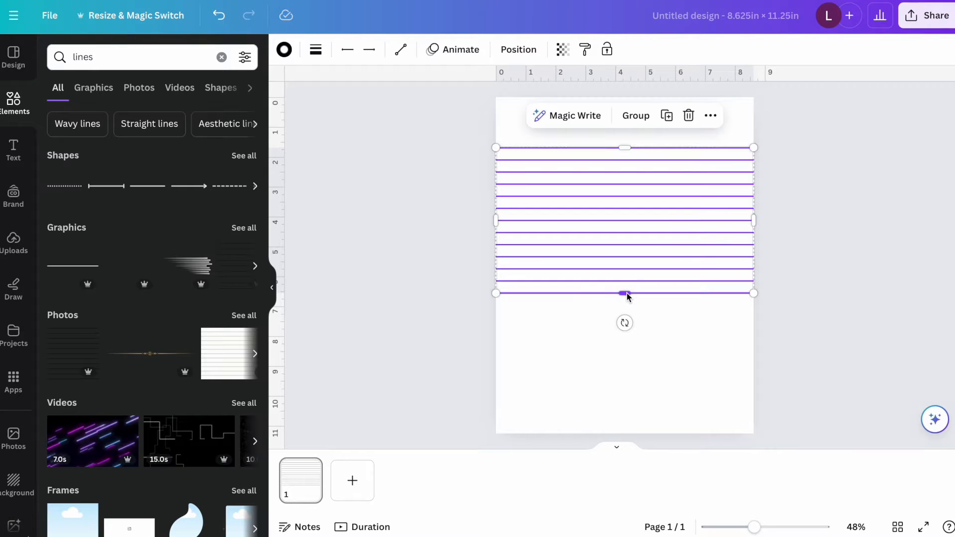
# Duplicate the block of lines, place the copy directly below at the same 0.396 in spacing, and delete the surplus lines at the page bottom.
pyautogui.click(667, 116)
pyautogui.moveTo(651, 164); pyautogui.dragTo(633, 333)
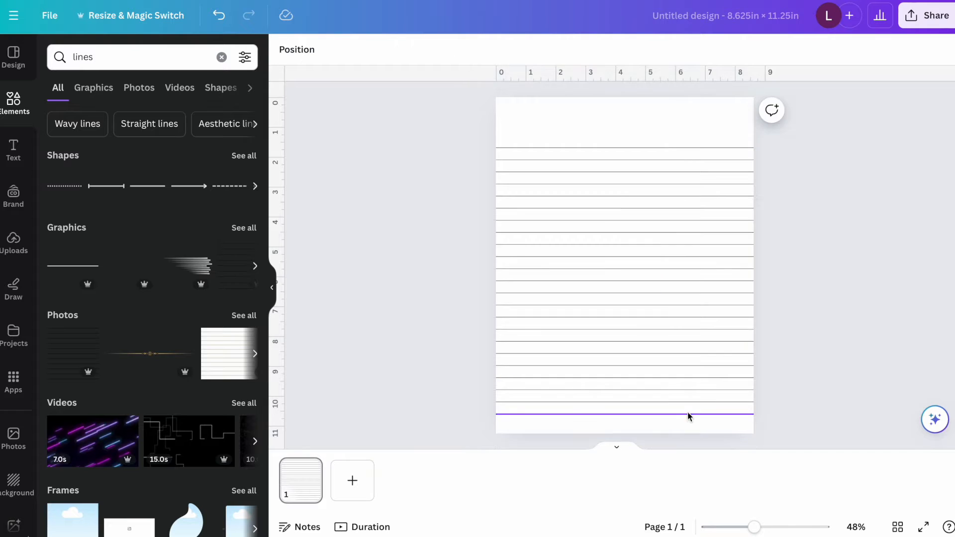
pyautogui.click(686, 415)
pyautogui.press('Delete')
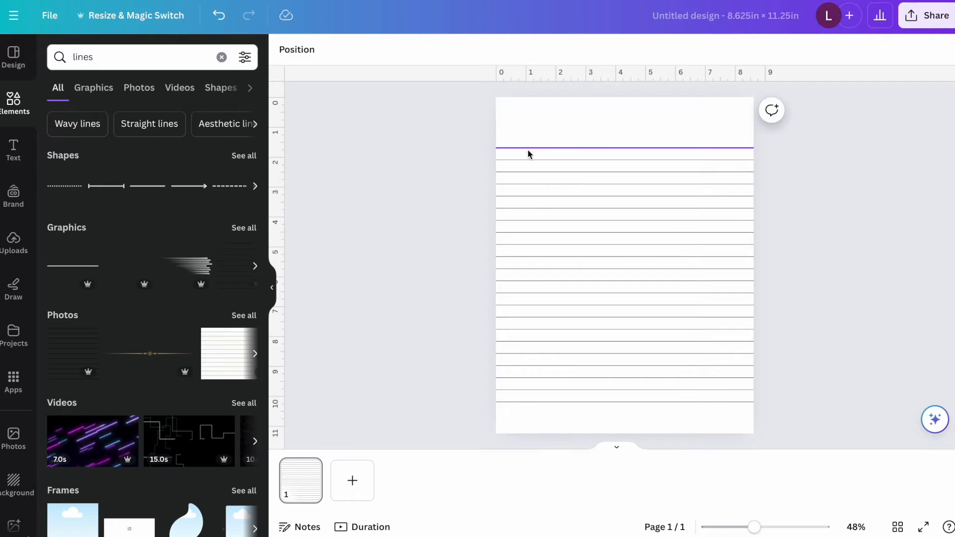
# Duplicate the lowest line, rotate it vertical, and fit it along the full page height as a margin about 0.9 in from the left edge.
pyautogui.click(545, 403)
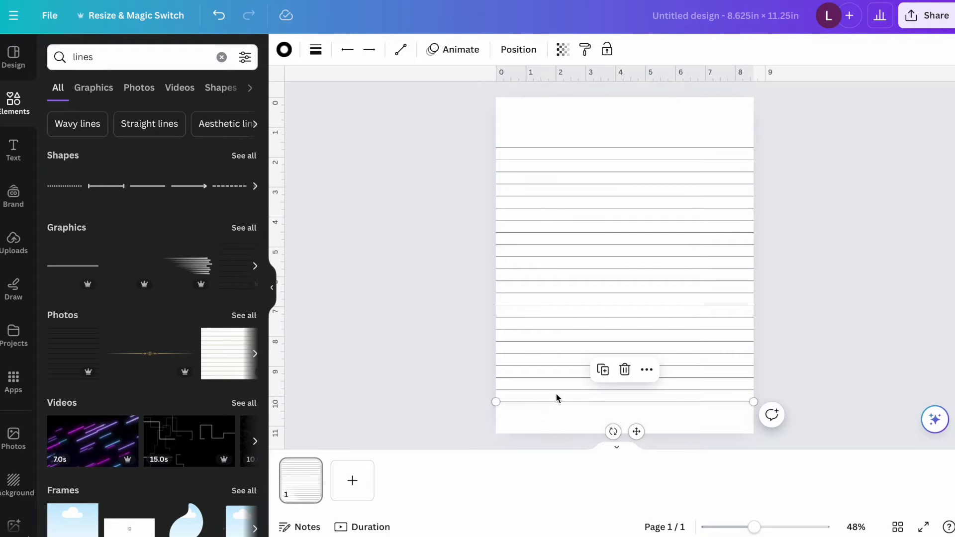
pyautogui.click(603, 372)
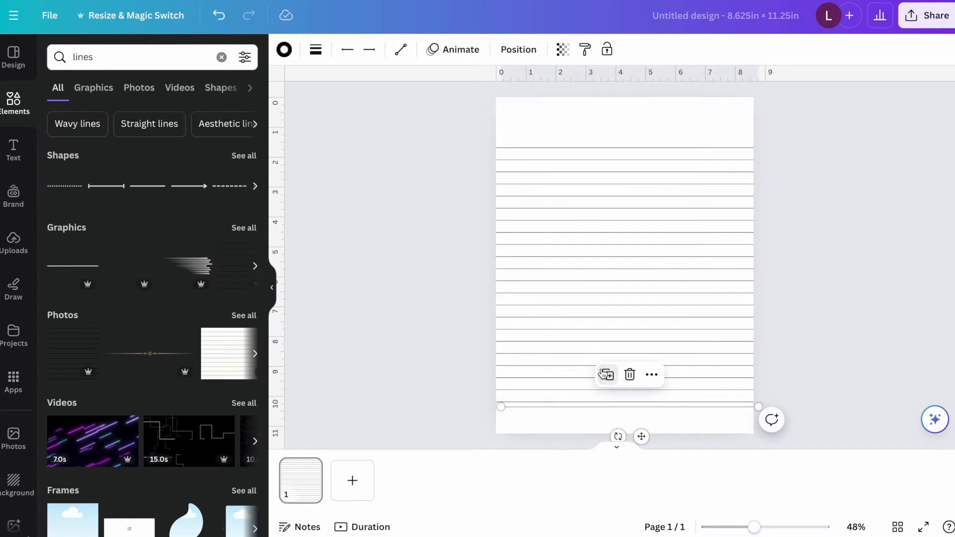
pyautogui.moveTo(618, 437); pyautogui.dragTo(648, 407)
pyautogui.moveTo(632, 371); pyautogui.dragTo(555, 237)
pyautogui.moveTo(524, 352); pyautogui.dragTo(522, 435)
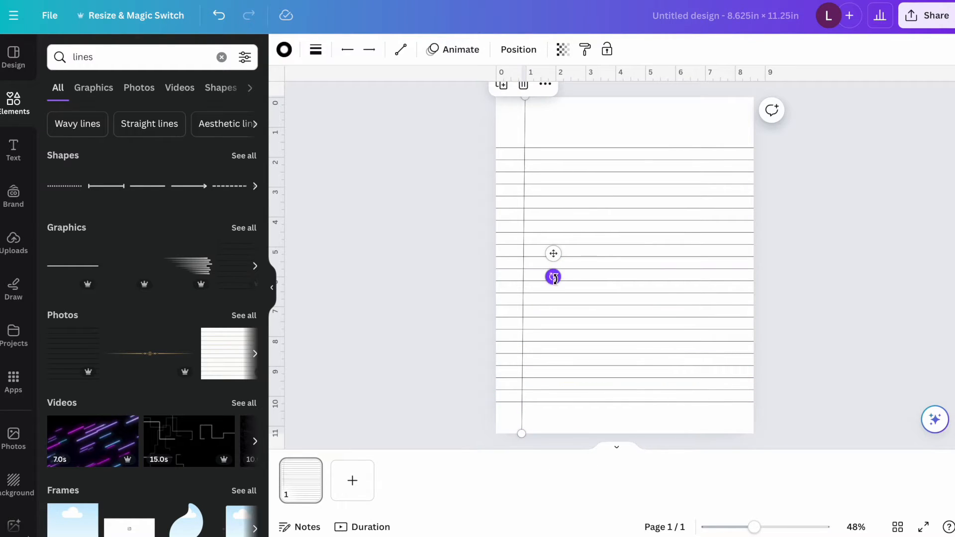
pyautogui.click(847, 239)
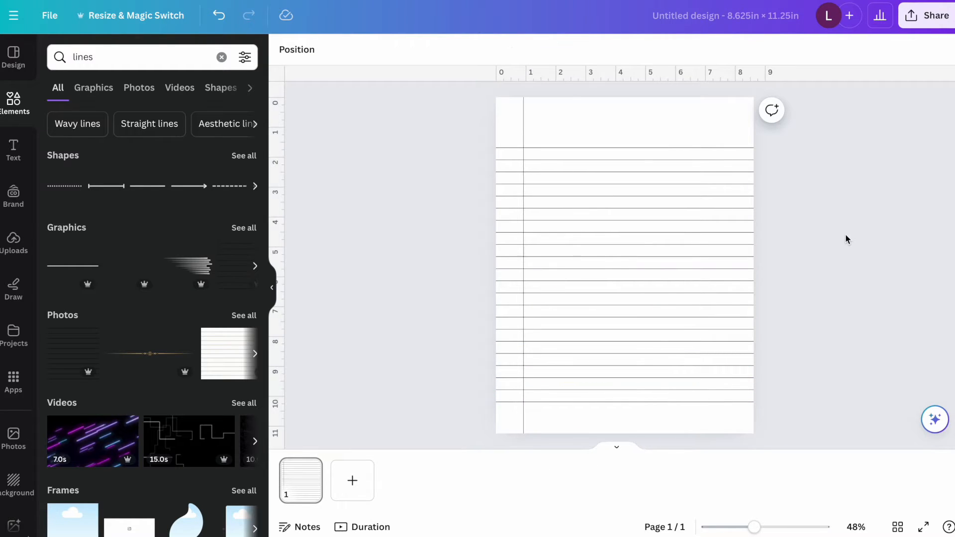
# Name the design "Composition Notebook Lines 110 Pages".
pyautogui.click(735, 19)
pyautogui.write('Composition Notebook Lines 110 Pages')
pyautogui.press('Return')
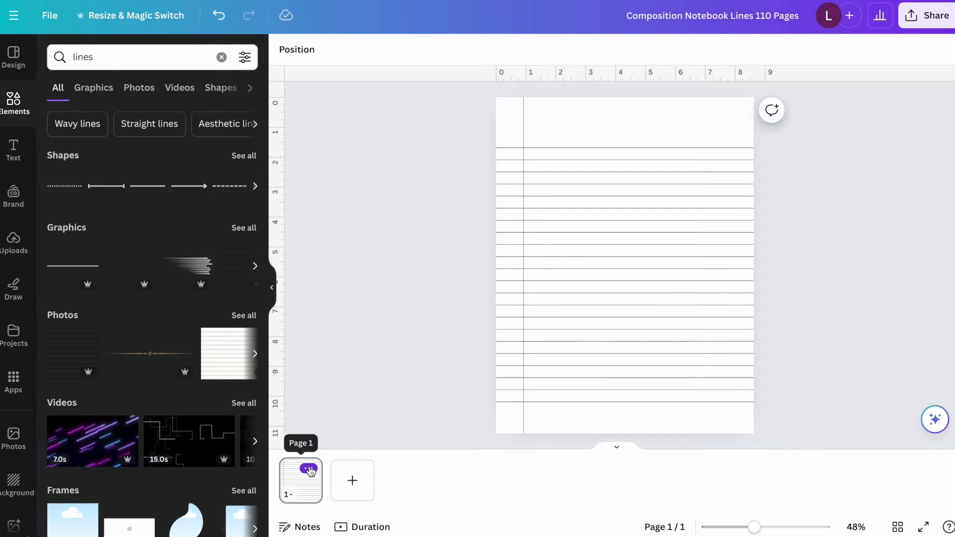
# Duplicate the lined page repeatedly until the design has 10 pages.
pyautogui.click(309, 469)
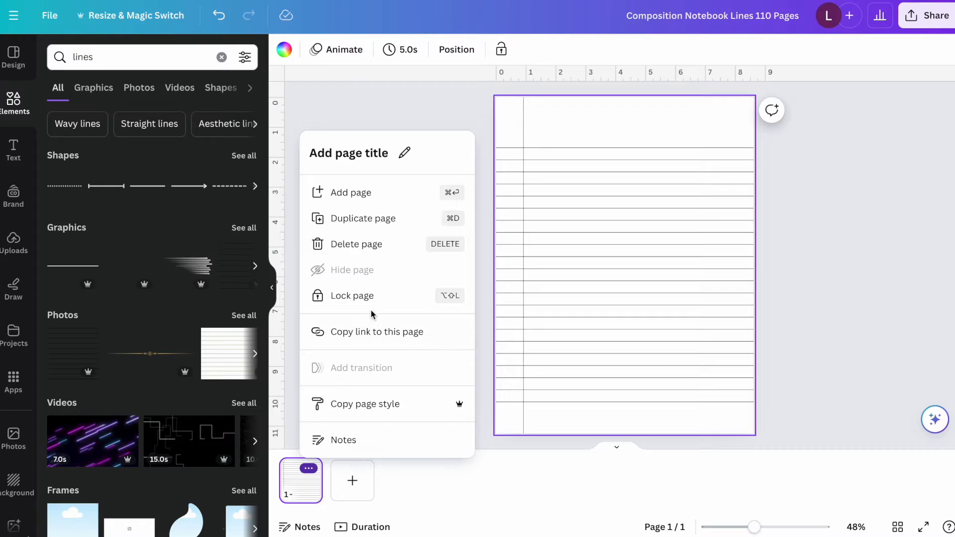
pyautogui.click(374, 218)
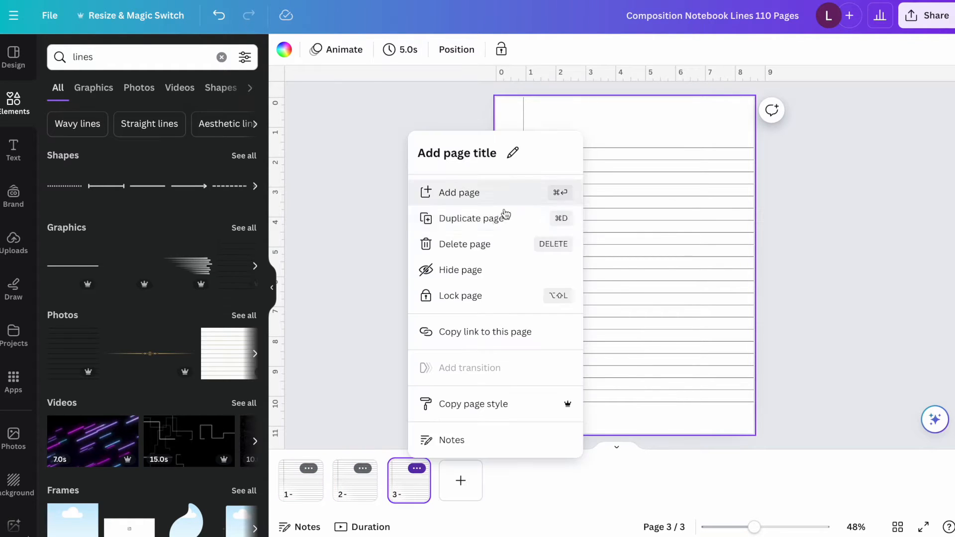
pyautogui.click(499, 221)
pyautogui.click(471, 469)
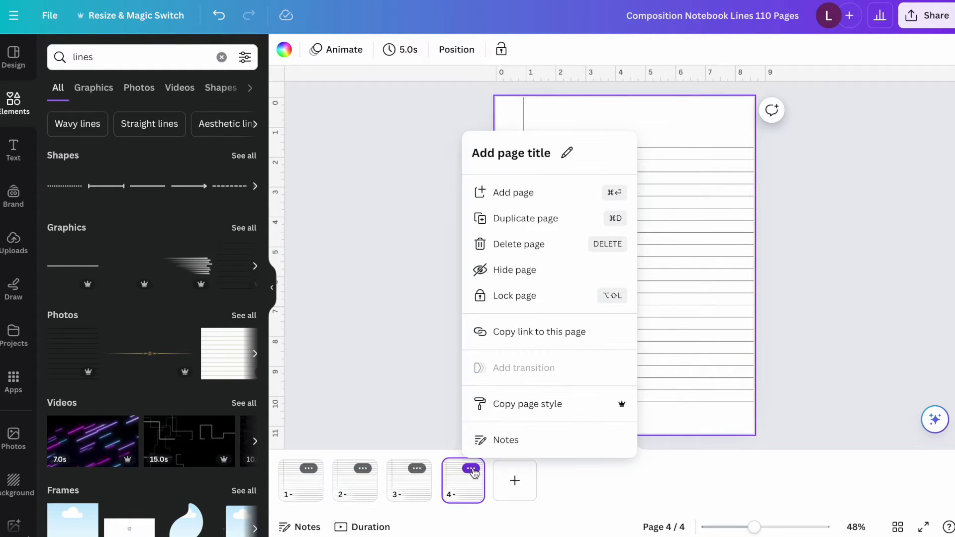
pyautogui.click(524, 219)
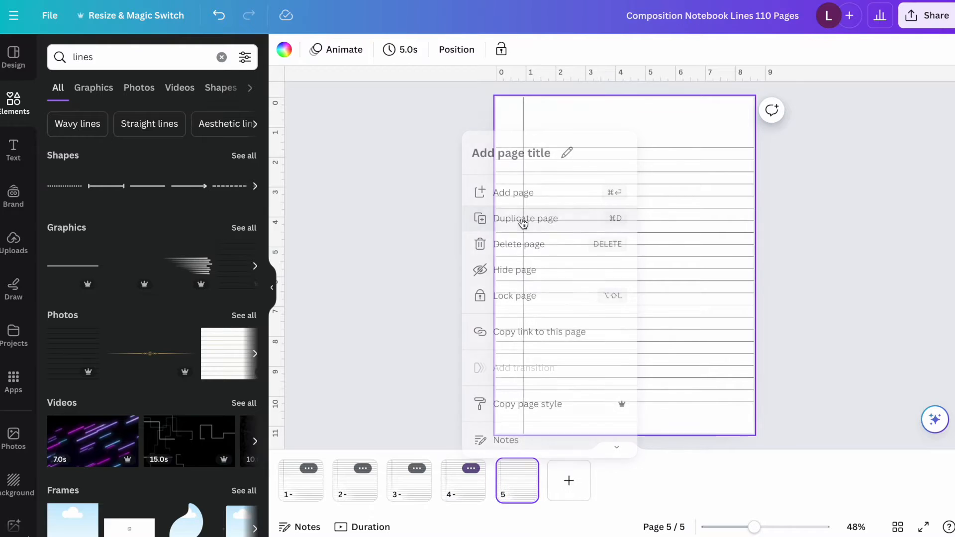
pyautogui.click(531, 470)
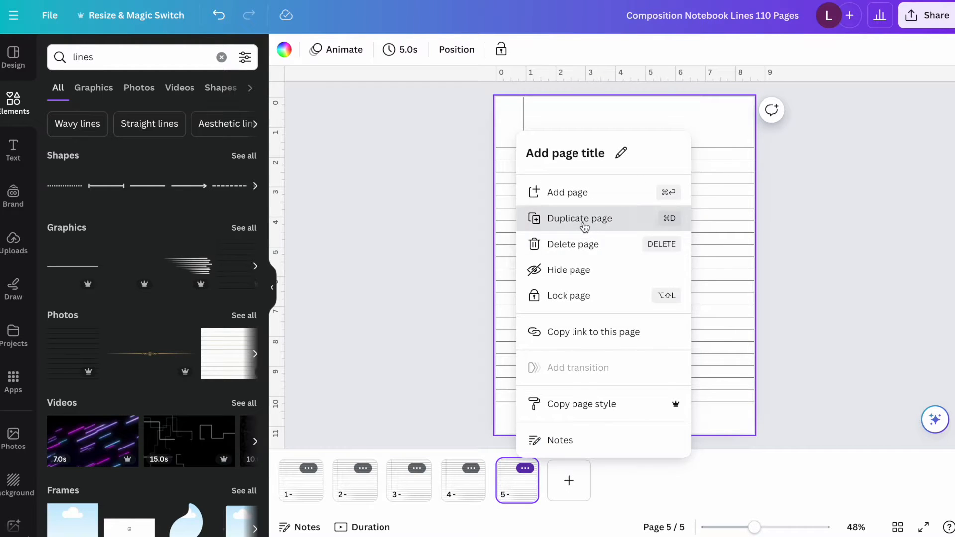
pyautogui.click(584, 224)
pyautogui.click(580, 468)
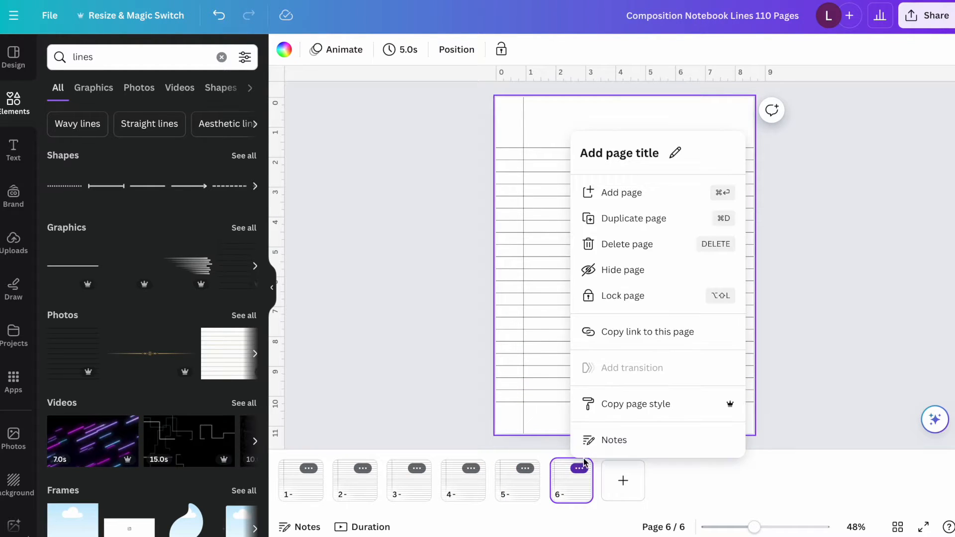
pyautogui.click(640, 220)
pyautogui.click(633, 469)
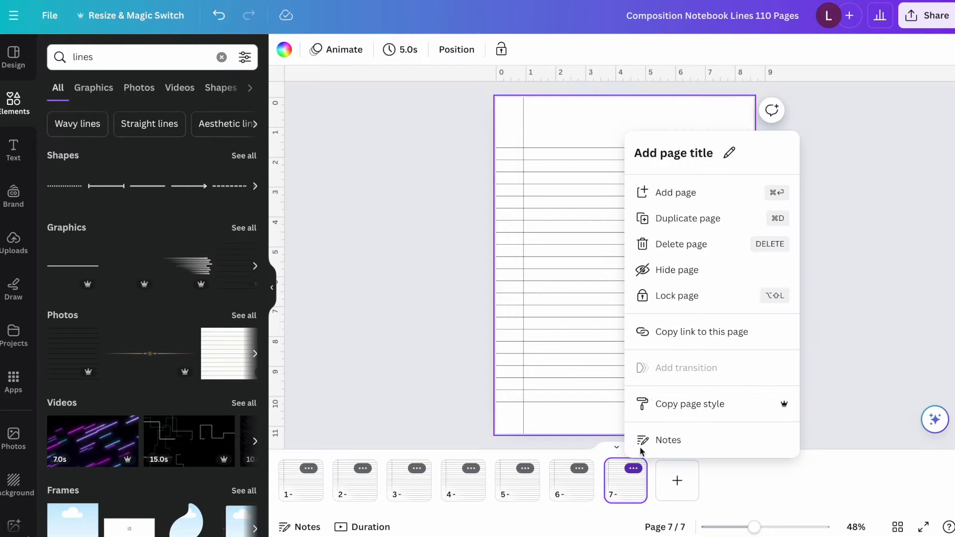
pyautogui.click(681, 224)
pyautogui.click(688, 469)
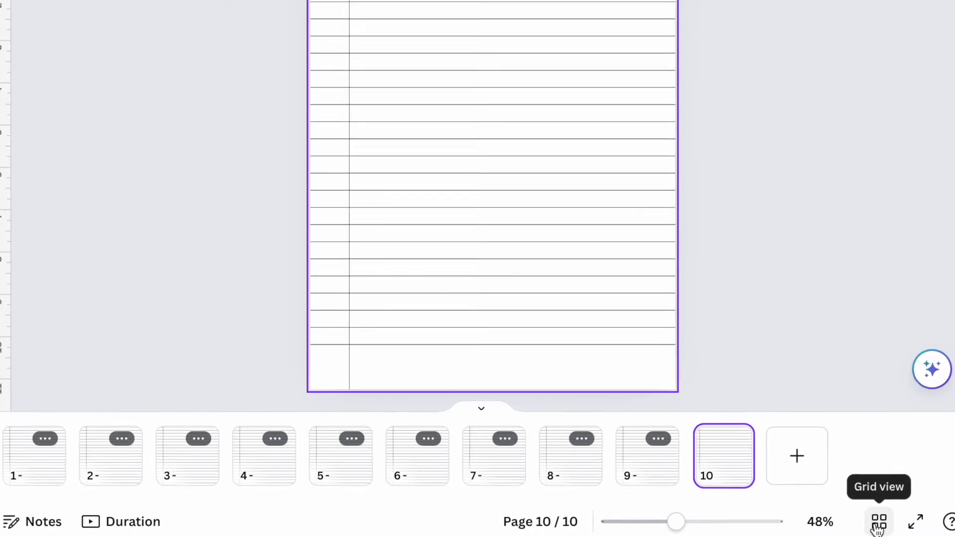
# Select all 10 pages in the grid overview and duplicate the set repeatedly until the design has 110 pages.
pyautogui.click(898, 526)
pyautogui.moveTo(67, 76); pyautogui.dragTo(906, 491)
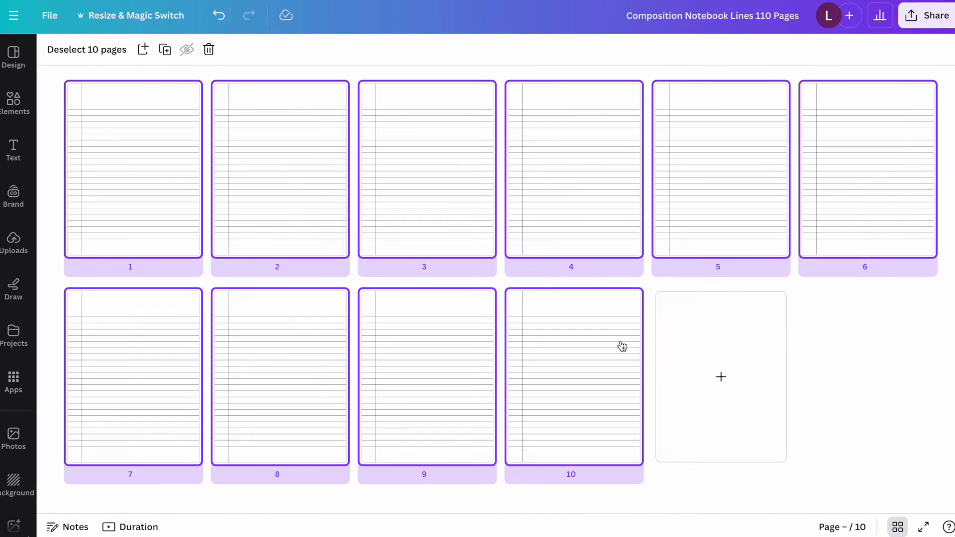
pyautogui.click(166, 50)
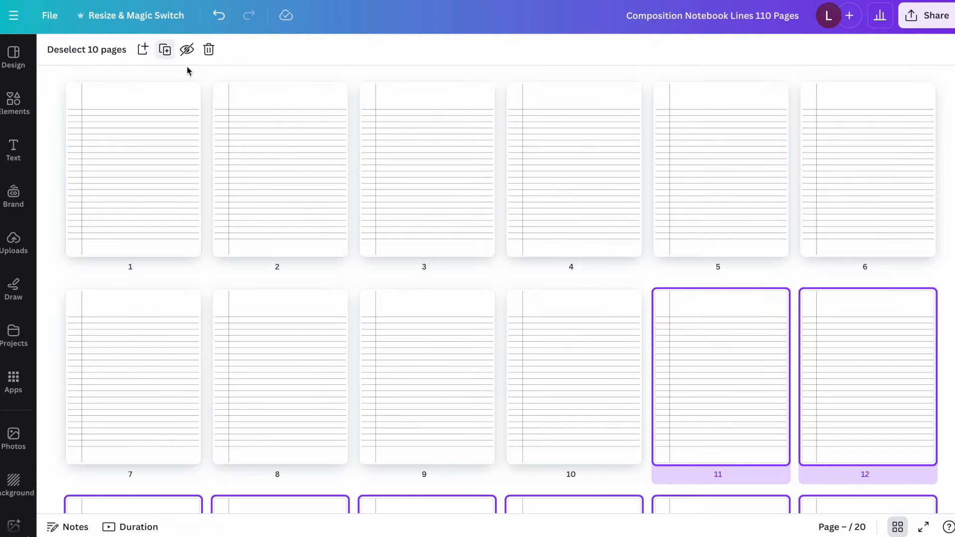
pyautogui.click(164, 50)
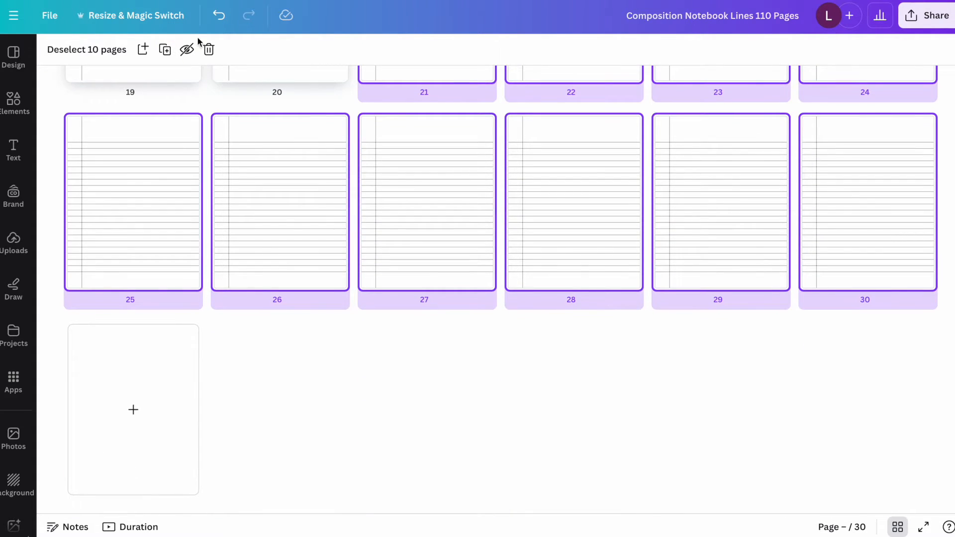
pyautogui.click(165, 50)
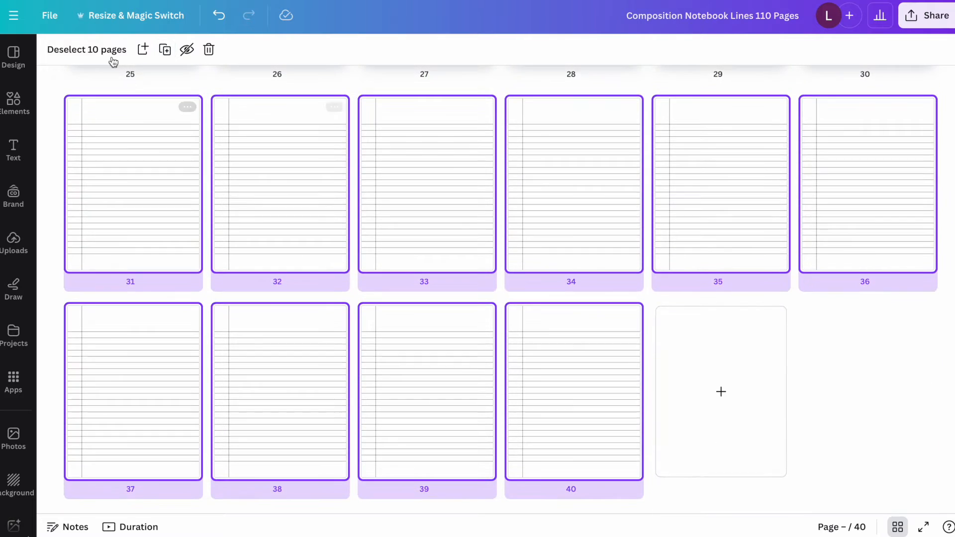
pyautogui.click(164, 50)
pyautogui.click(165, 49)
pyautogui.click(165, 49)
pyautogui.click(165, 50)
pyautogui.click(166, 50)
pyautogui.click(166, 50)
pyautogui.click(168, 52)
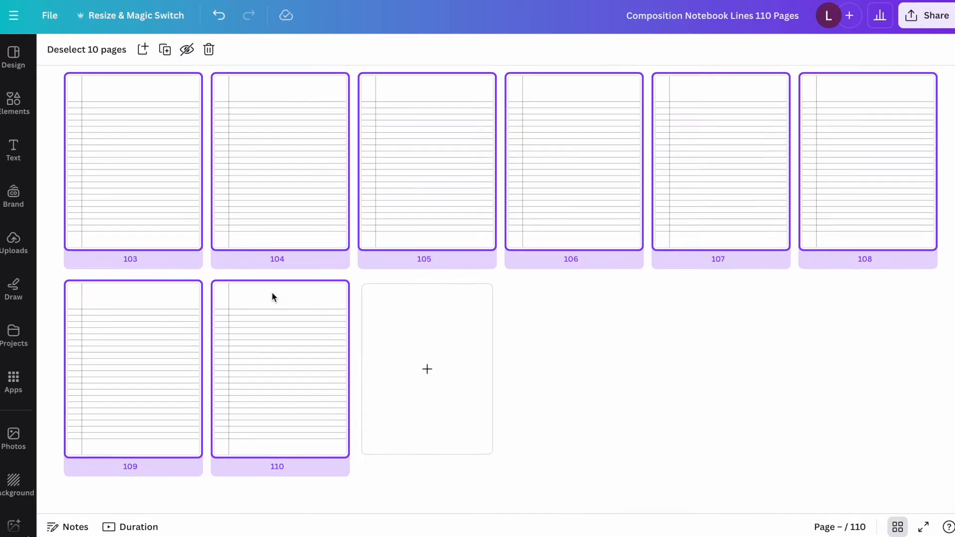
# Generate images with Magic Media from the prompt "floral coloring page" for page 1.
pyautogui.scroll(5, 809, 366)
pyautogui.scroll(20, 808, 370)
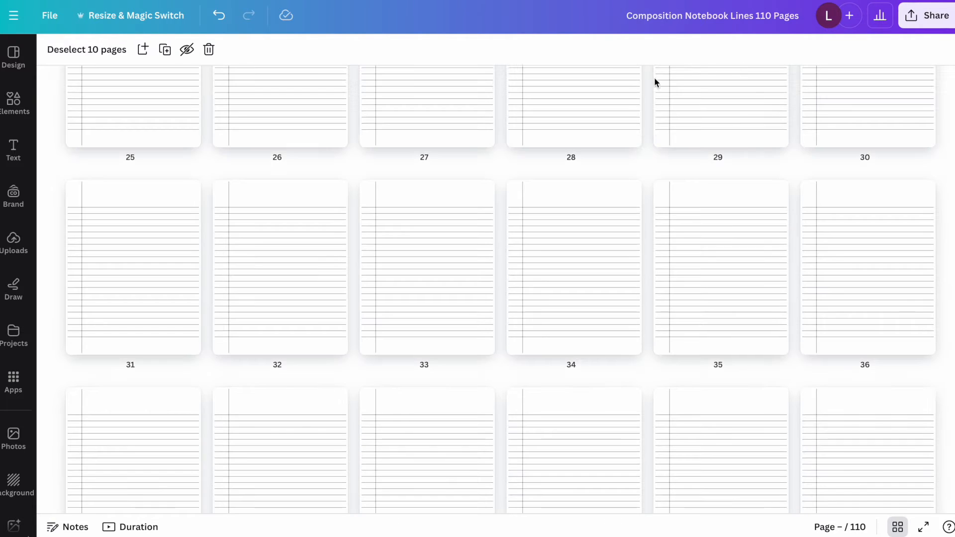
pyautogui.scroll(8, 655, 199)
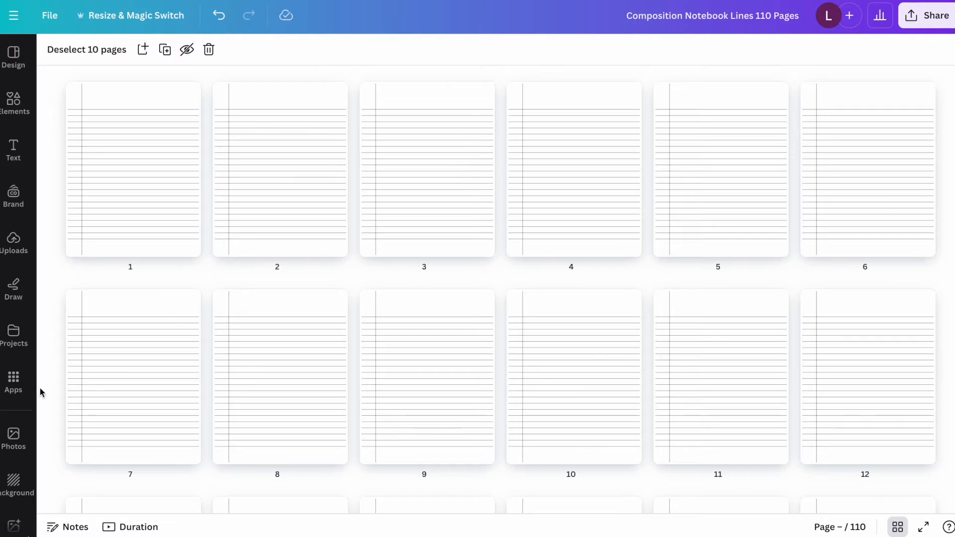
pyautogui.scroll(-3, 20, 418)
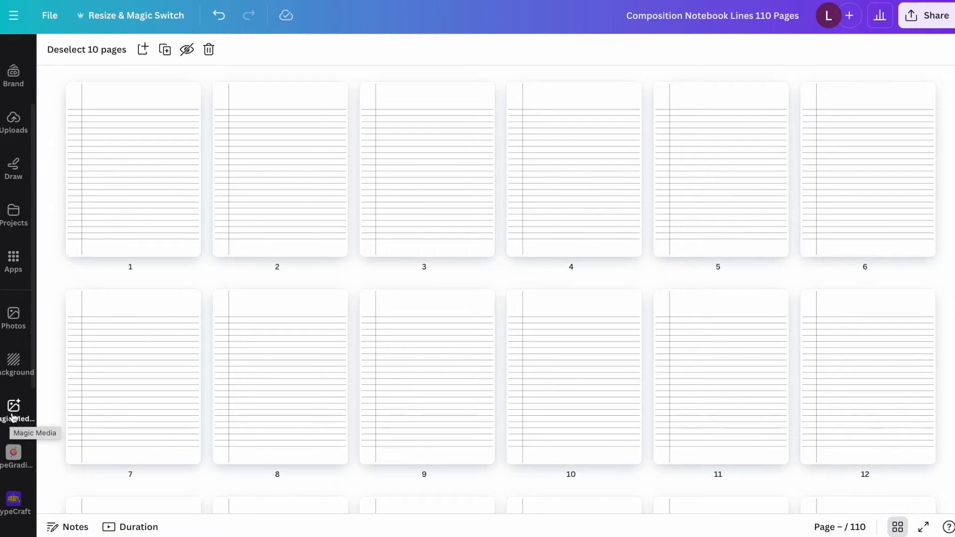
pyautogui.click(13, 416)
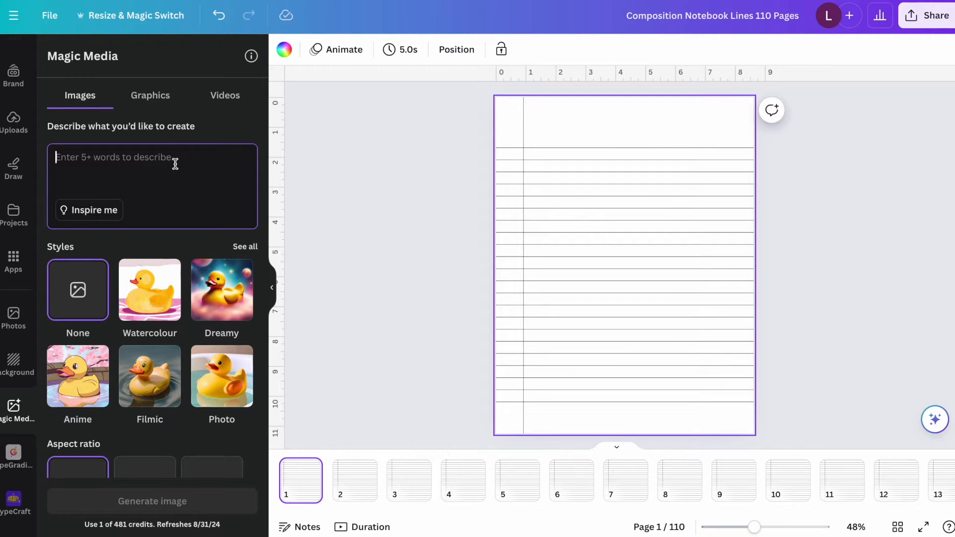
pyautogui.write('floral coloring page')
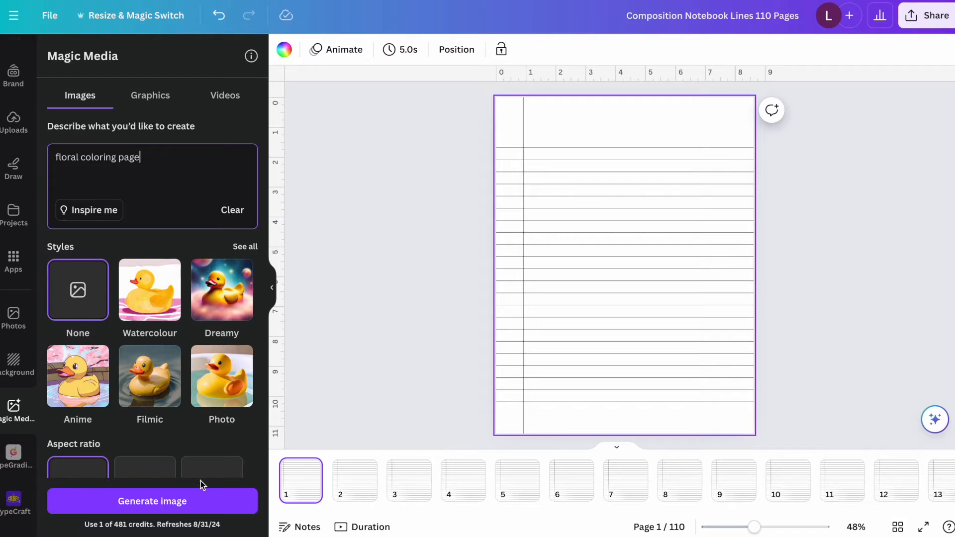
pyautogui.click(167, 502)
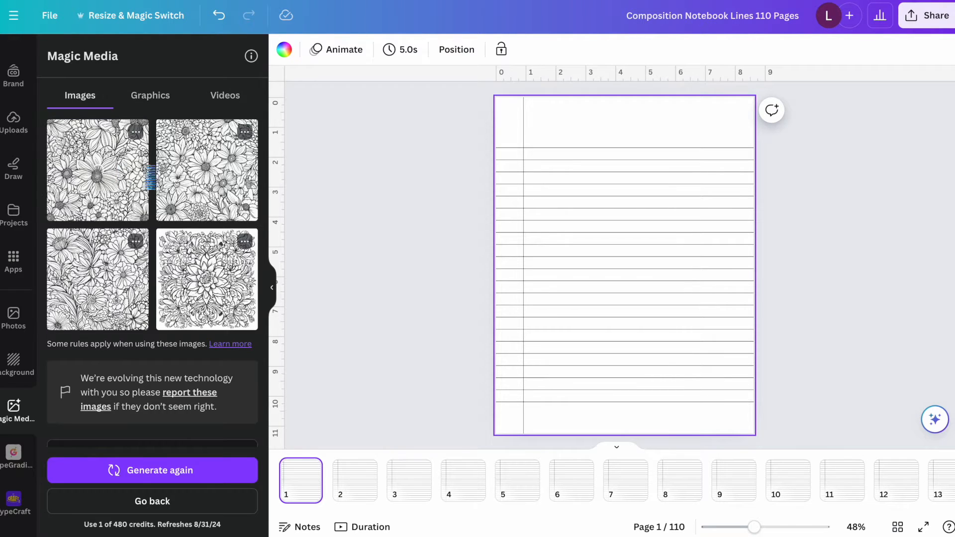
# Place the first generated floral image on page 1 at about 6 in wide and remove its background.
pyautogui.click(166, 175)
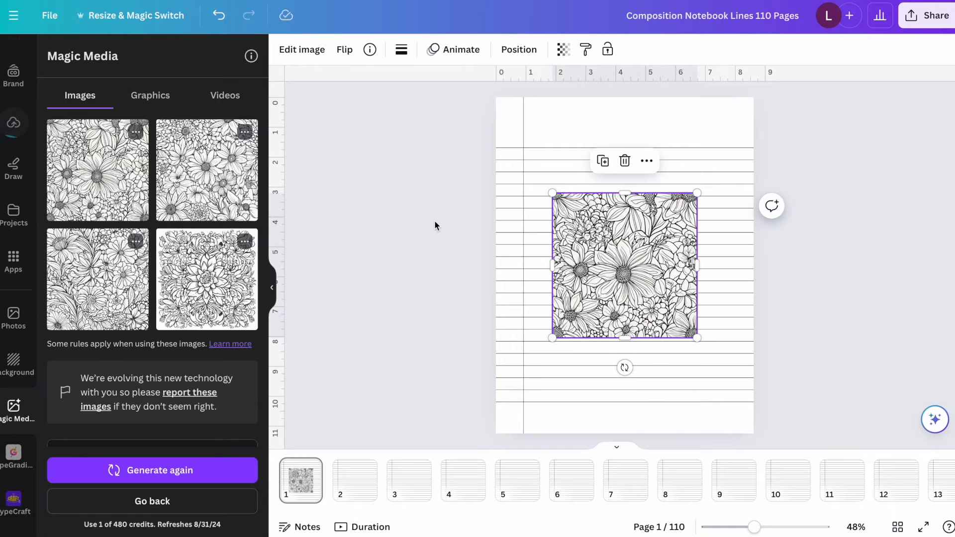
pyautogui.moveTo(552, 192); pyautogui.dragTo(580, 219)
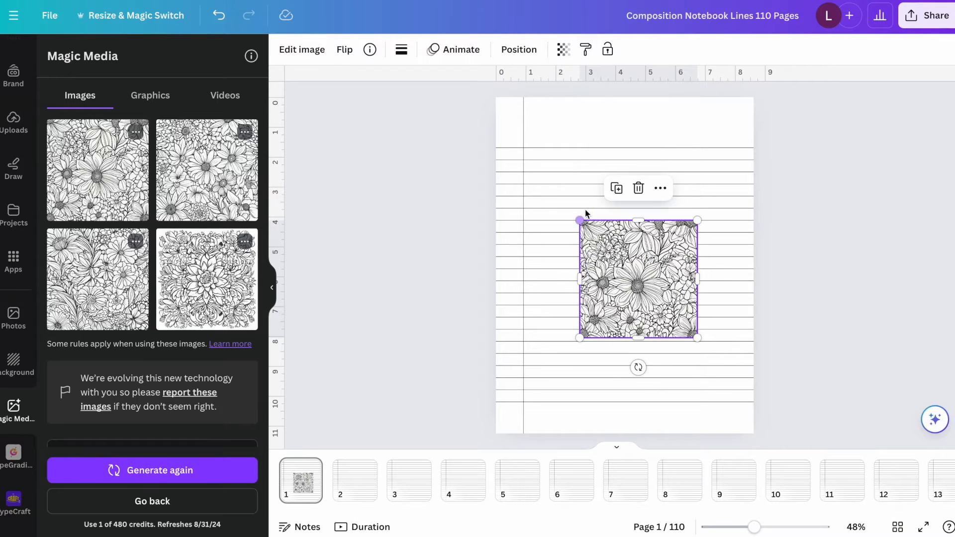
pyautogui.click(302, 49)
pyautogui.click(77, 151)
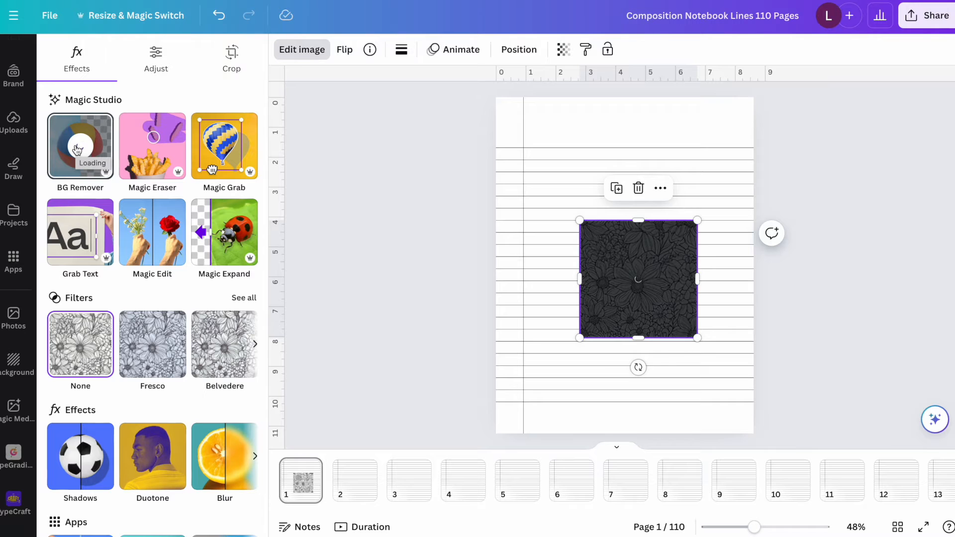
pyautogui.moveTo(580, 220); pyautogui.dragTo(519, 160)
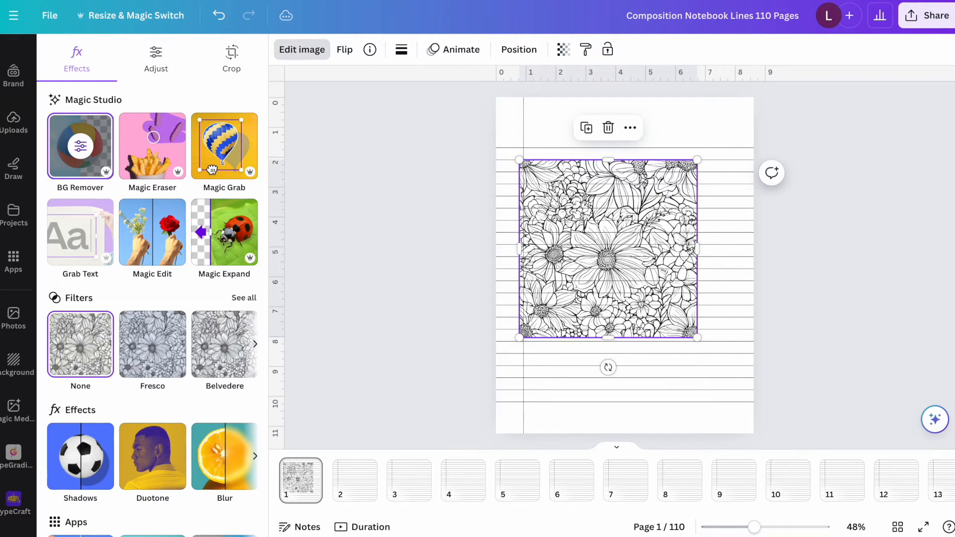
# Try the floral image toward the page's lower-right corner and delete it.
pyautogui.click(871, 323)
pyautogui.moveTo(625, 241); pyautogui.dragTo(751, 375)
pyautogui.press('Delete')
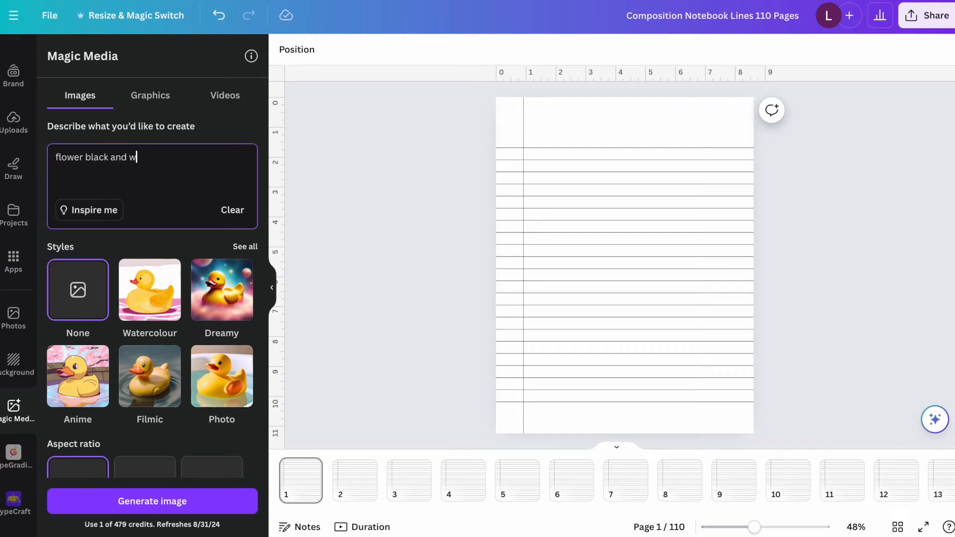
# Generate black-and-white flower images with Magic Media and look through the results.
pyautogui.press('Return')
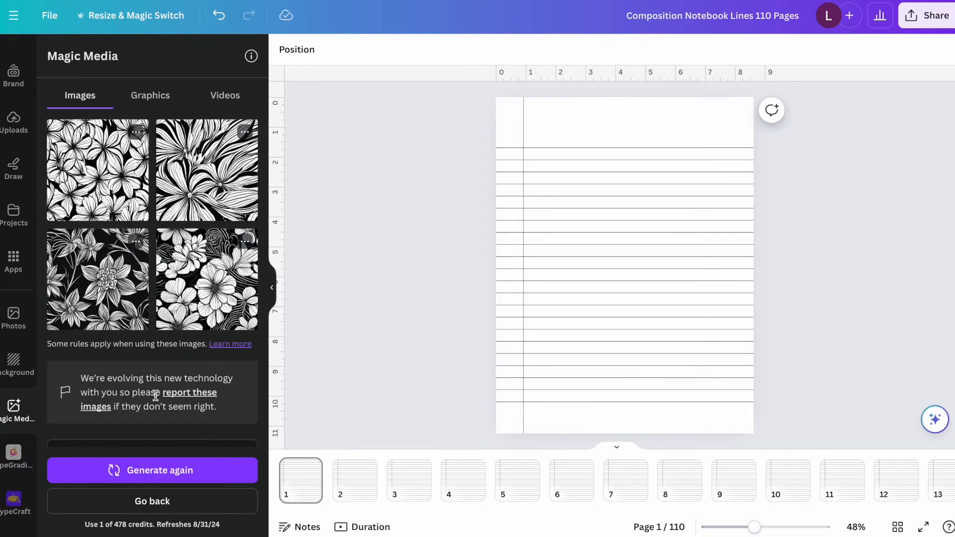
pyautogui.scroll(-4, 152, 408)
pyautogui.scroll(4, 82, 303)
# Place a generated sunflower drawing with its background removed on page 1, about 2 in wide, in the lower-right corner of the lines.
pyautogui.click(84, 303)
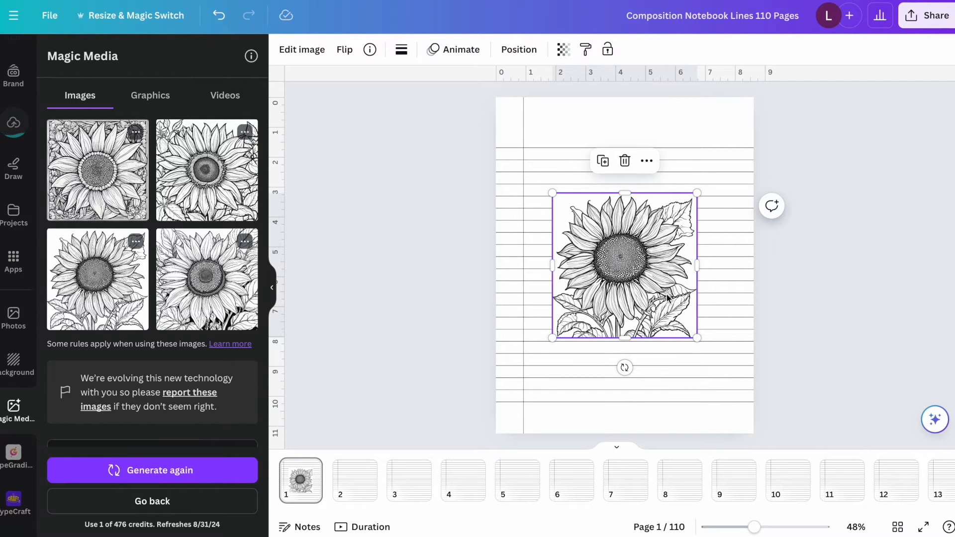
pyautogui.click(298, 50)
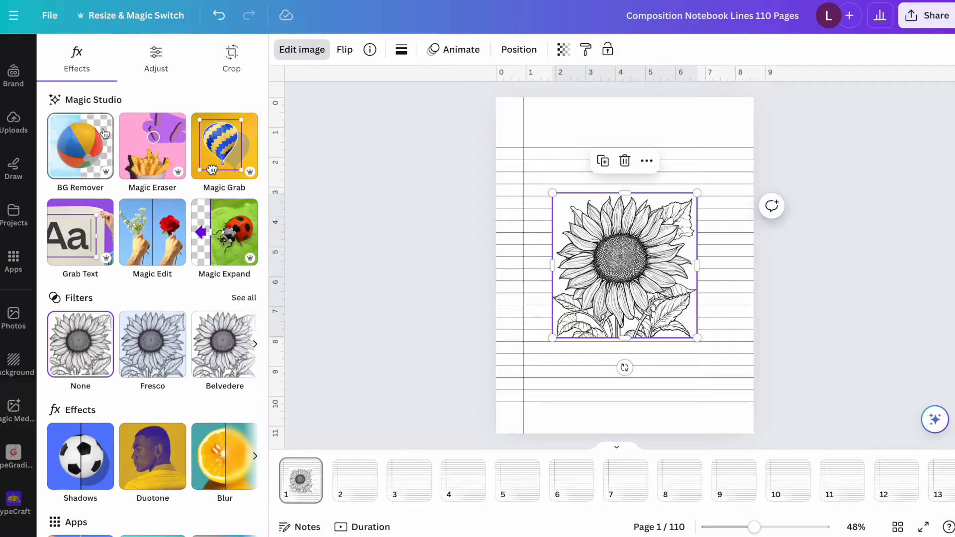
pyautogui.click(64, 140)
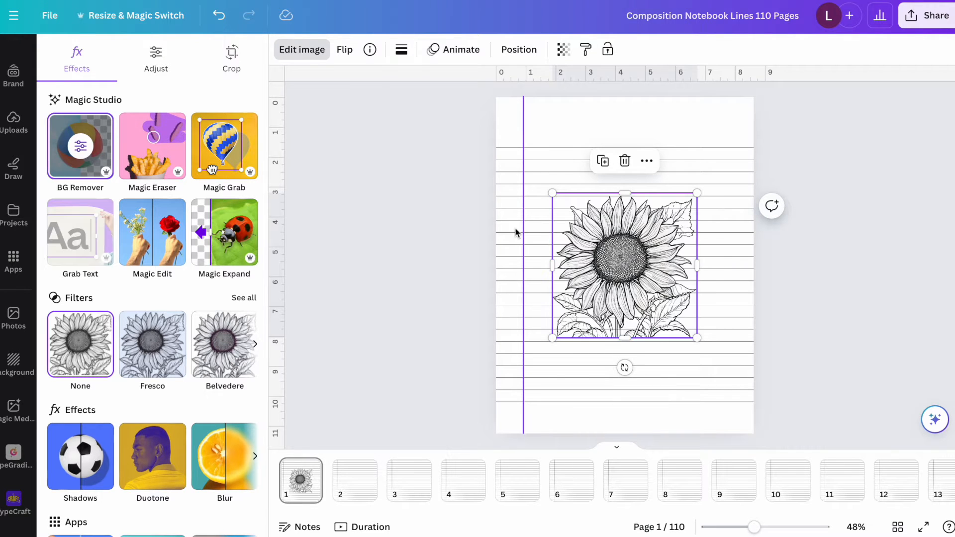
pyautogui.moveTo(697, 193); pyautogui.dragTo(695, 355)
pyautogui.click(841, 242)
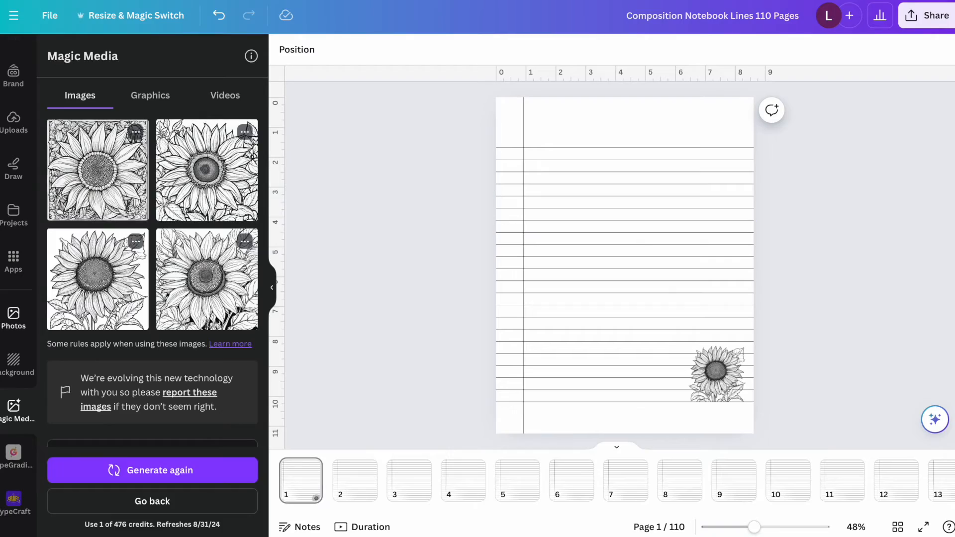
# Download all 110 pages as a flattened PDF Print file.
pyautogui.click(927, 15)
pyautogui.click(721, 356)
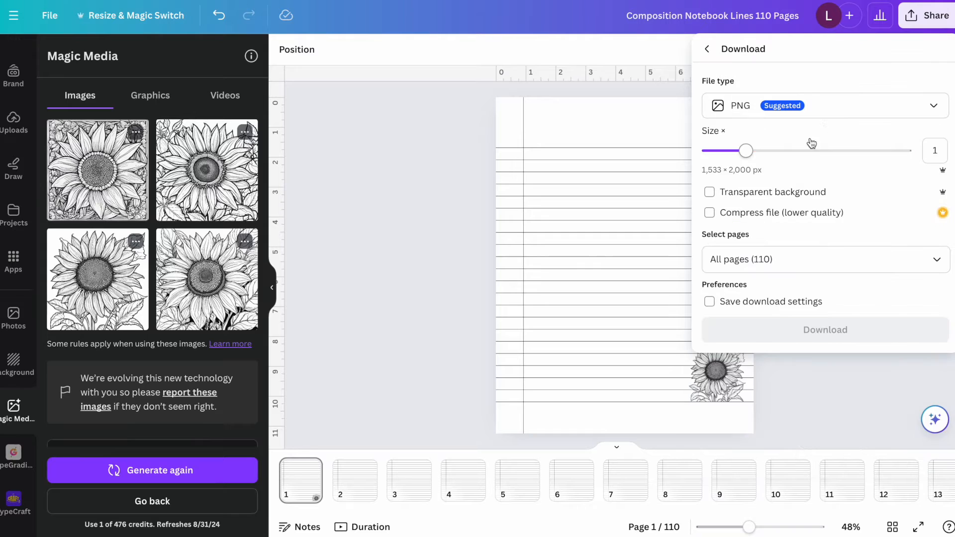
pyautogui.click(816, 103)
pyautogui.click(803, 254)
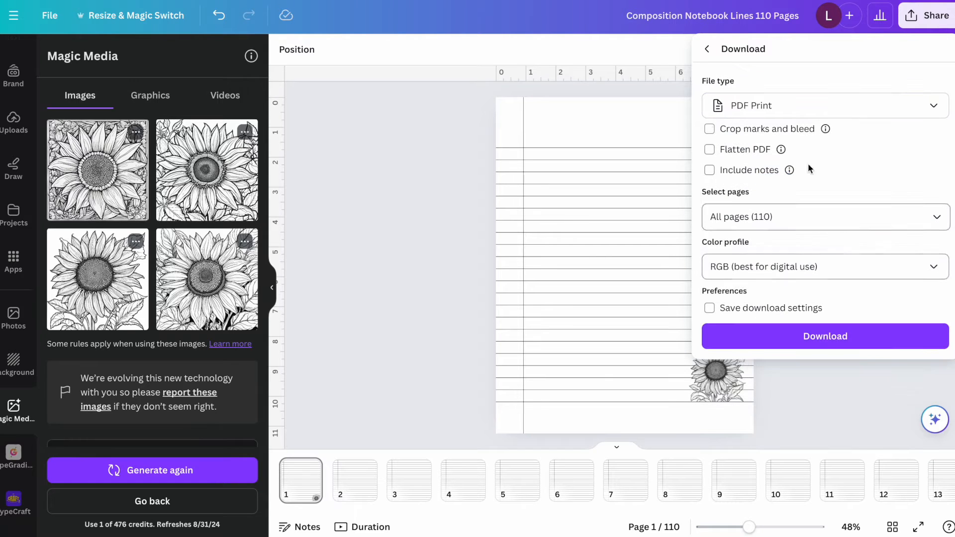
pyautogui.click(709, 149)
pyautogui.click(846, 338)
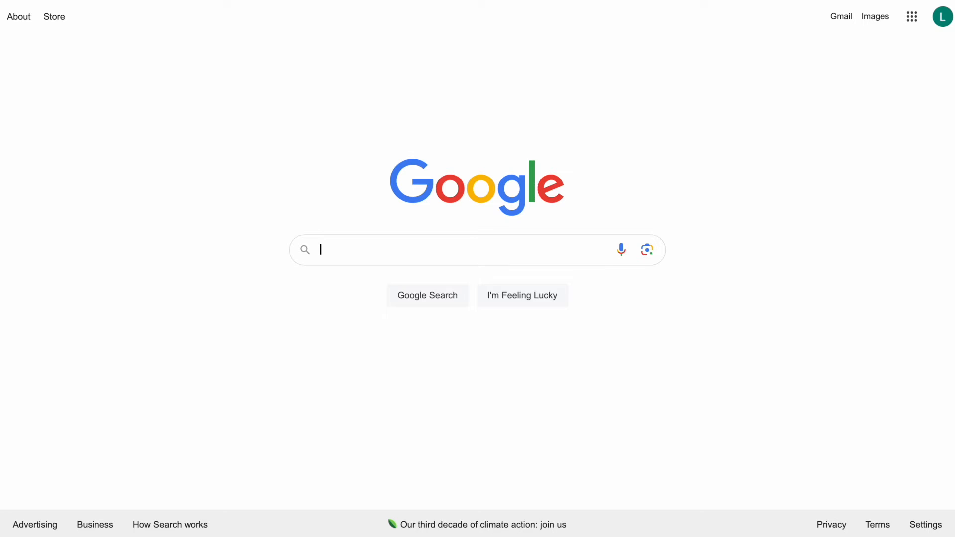
# Search the web for the KDP cover calculator and open the Print Cover Calculator page.
pyautogui.write('kdp')
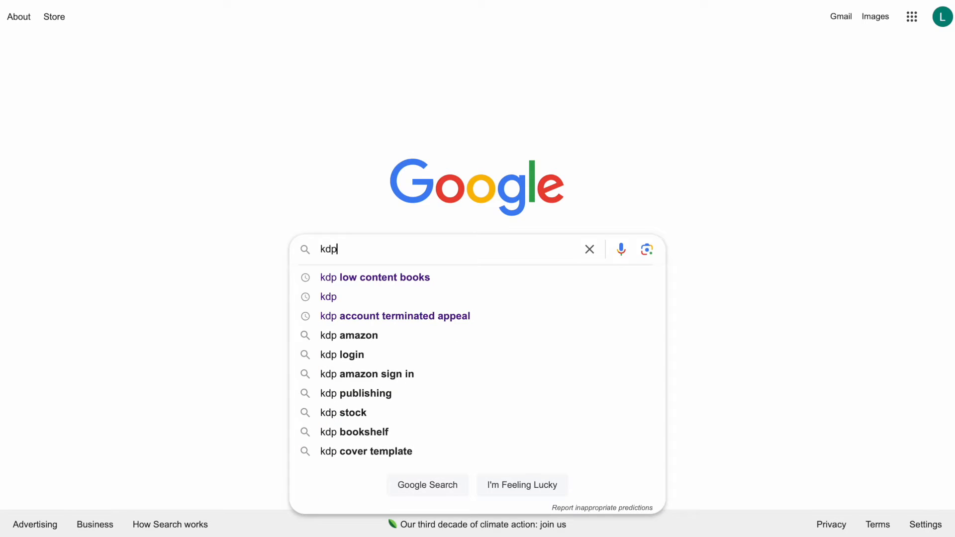
pyautogui.write(' cov')
pyautogui.press('Down')
pyautogui.press('Return')
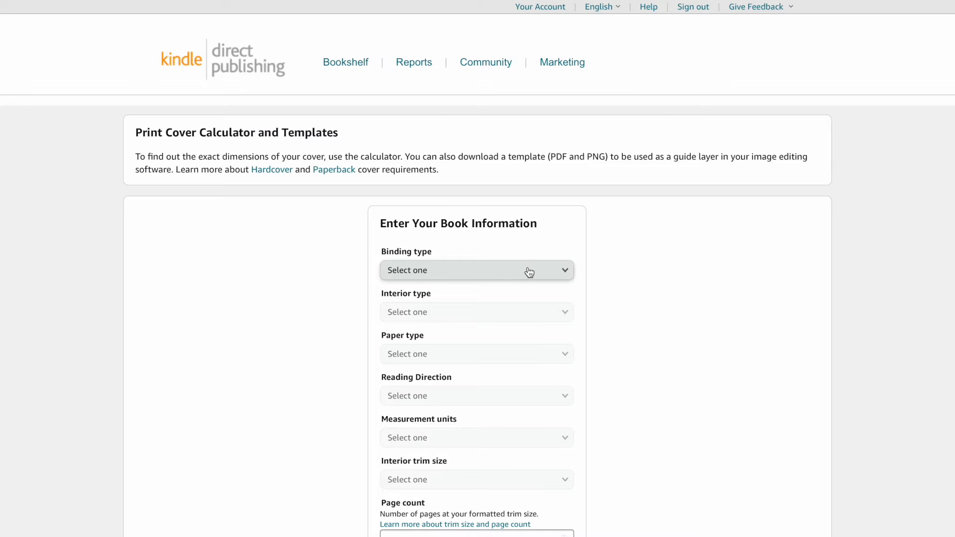
# Set the binding type to Paperback and the interior type to Black & white.
pyautogui.click(530, 272)
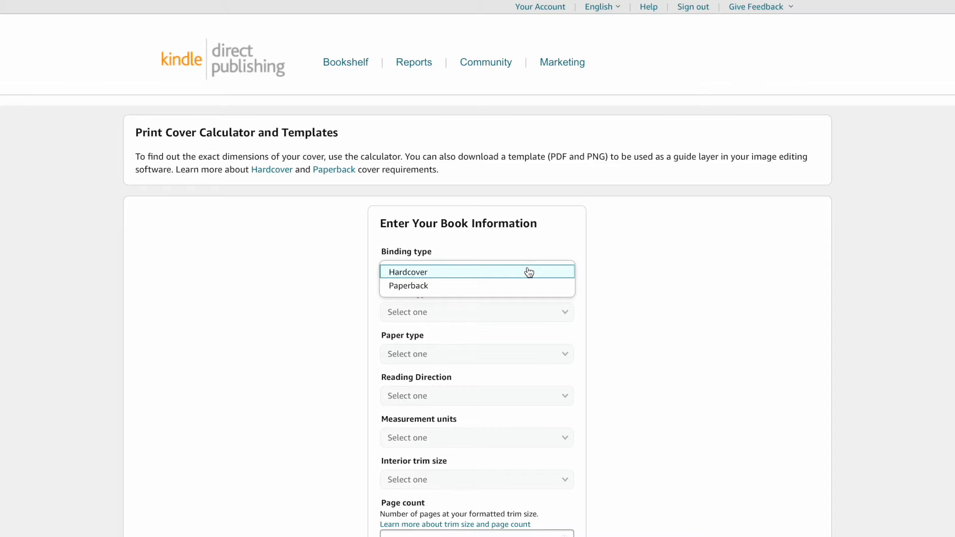
pyautogui.click(450, 283)
pyautogui.click(449, 313)
pyautogui.click(450, 314)
pyautogui.scroll(-2, 451, 318)
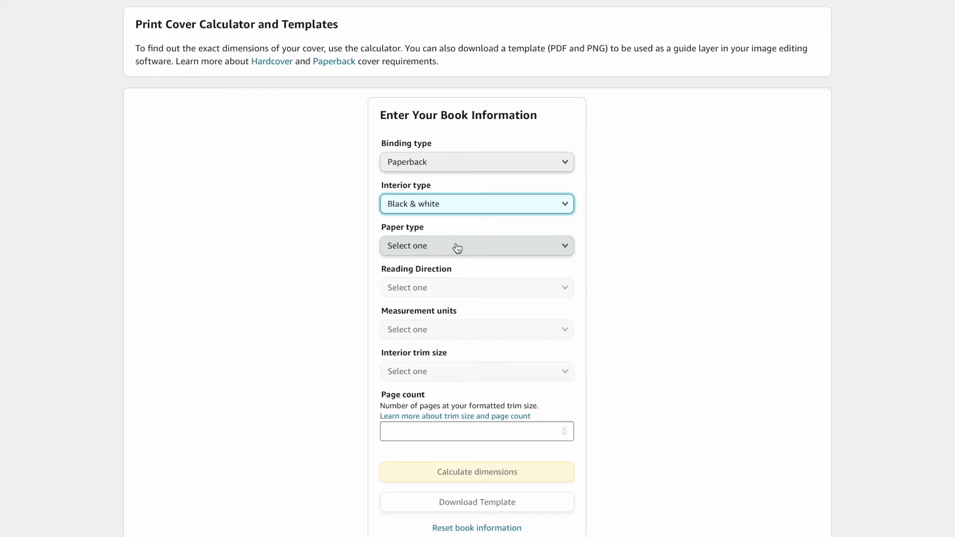
# Choose White paper, the Left to Right reading direction and Inches as the measurement units.
pyautogui.click(457, 248)
pyautogui.click(454, 259)
pyautogui.click(448, 289)
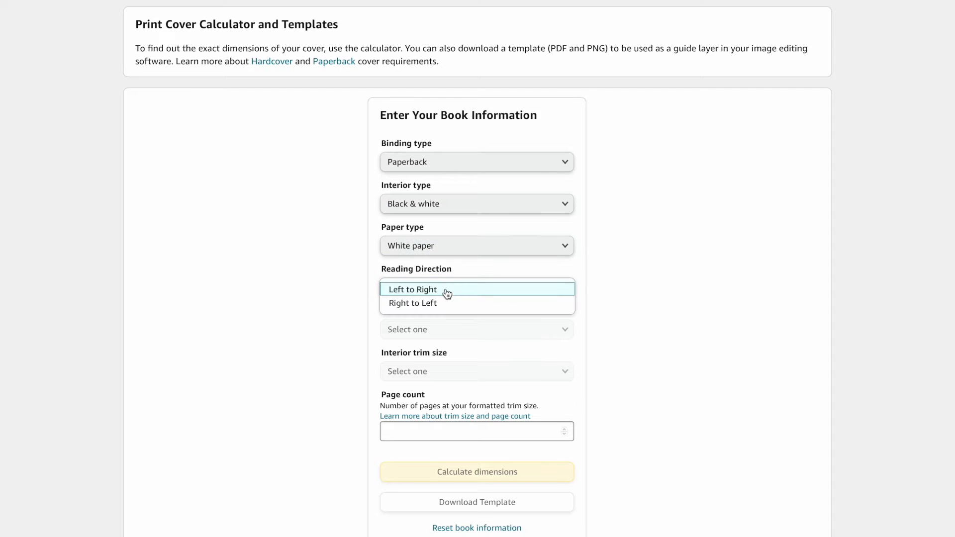
pyautogui.click(444, 290)
pyautogui.click(444, 329)
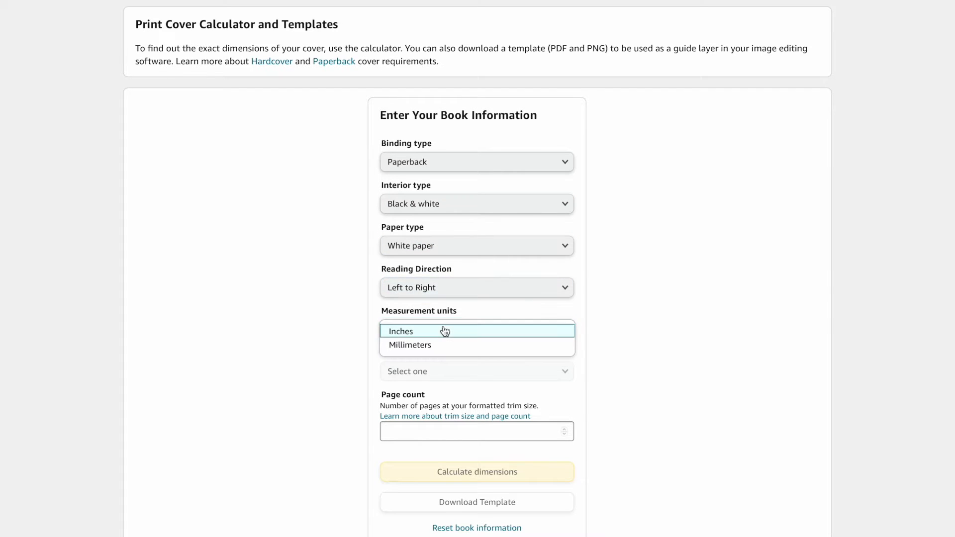
pyautogui.click(442, 332)
# Set the interior trim size to 8.5 x 11 in and the page count to 110, and calculate the full cover's dimensions.
pyautogui.click(442, 371)
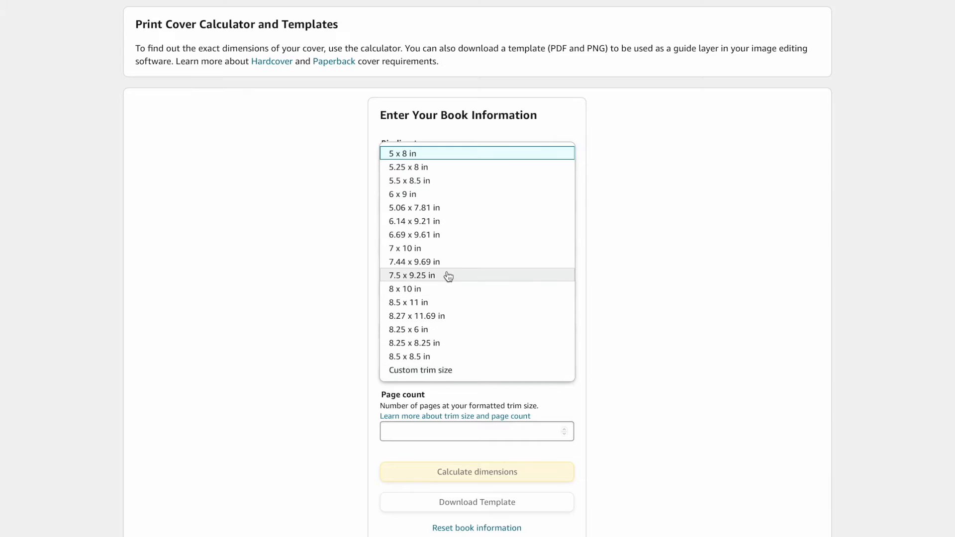
pyautogui.scroll(-1, 421, 298)
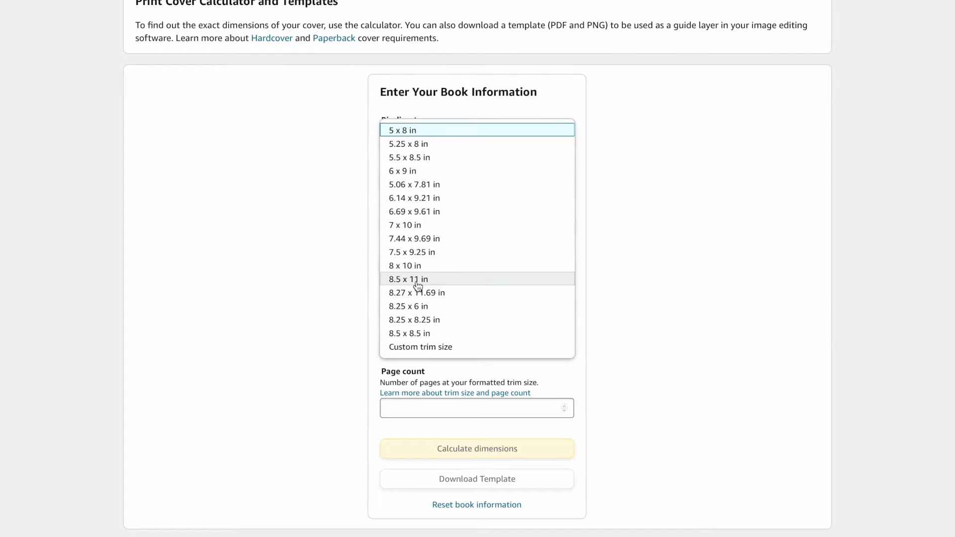
pyautogui.click(416, 286)
pyautogui.scroll(-3, 643, 379)
pyautogui.click(487, 309)
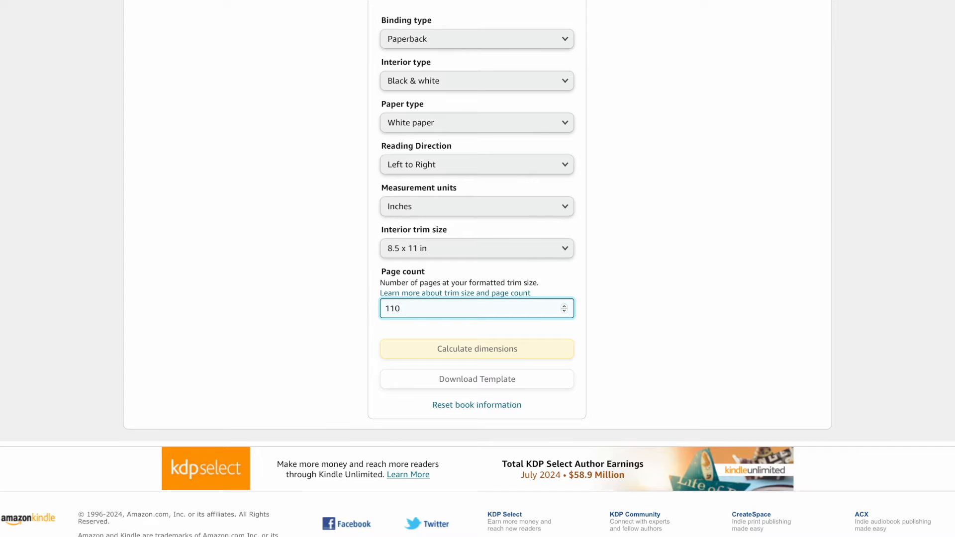
pyautogui.write('110')
pyautogui.click(492, 350)
pyautogui.scroll(3, 545, 264)
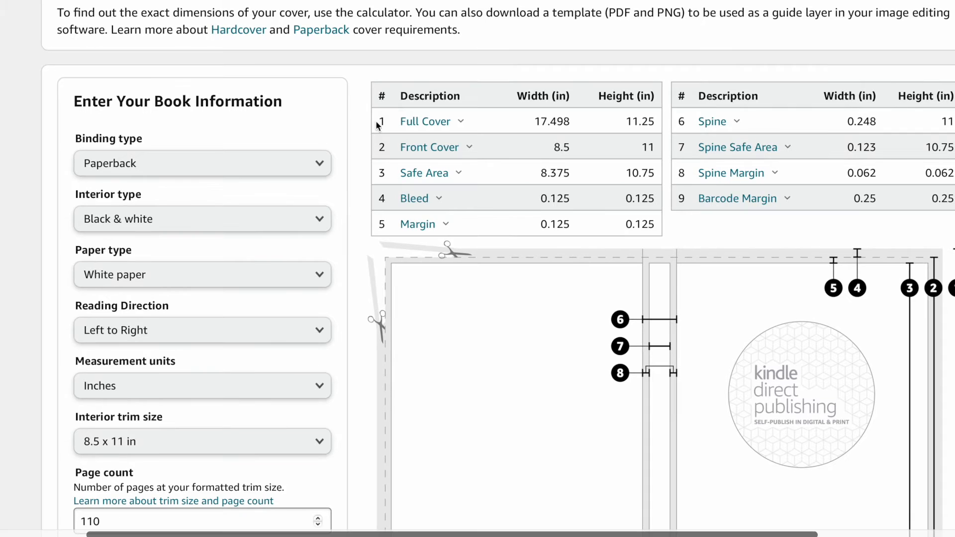
pyautogui.moveTo(401, 121); pyautogui.dragTo(647, 121)
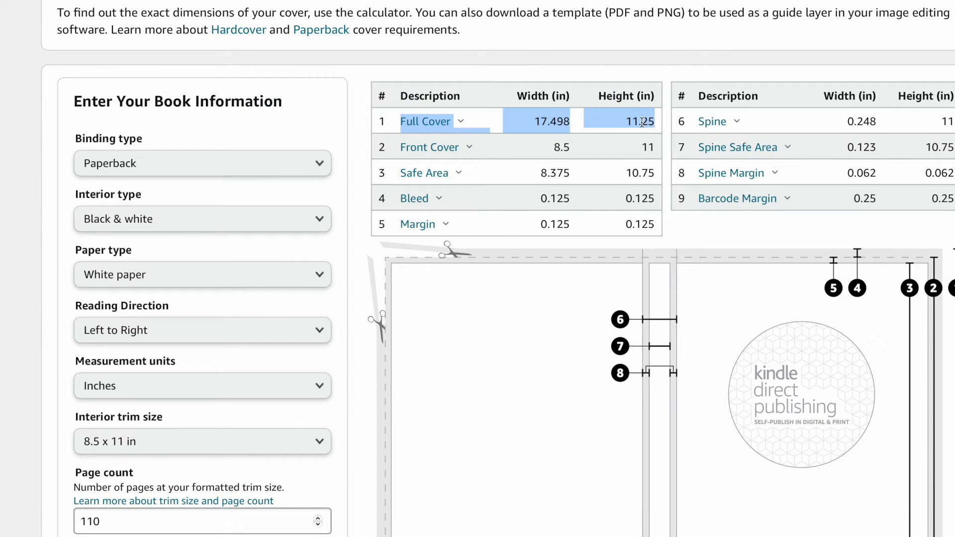
pyautogui.click(601, 124)
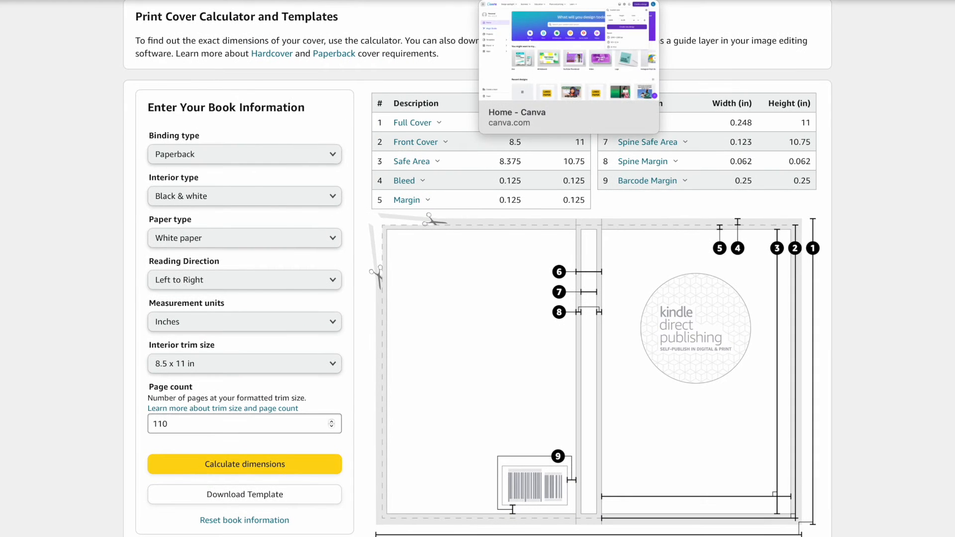
# Switch to Canva and create a new custom-size design 17.498 in wide and 11.25 in high.
pyautogui.click(569, 1)
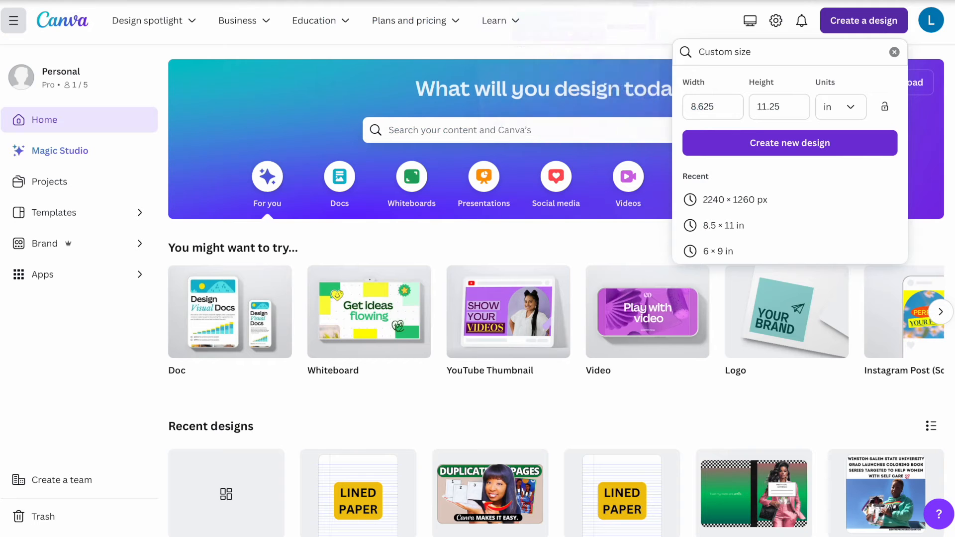
pyautogui.click(868, 21)
pyautogui.click(694, 434)
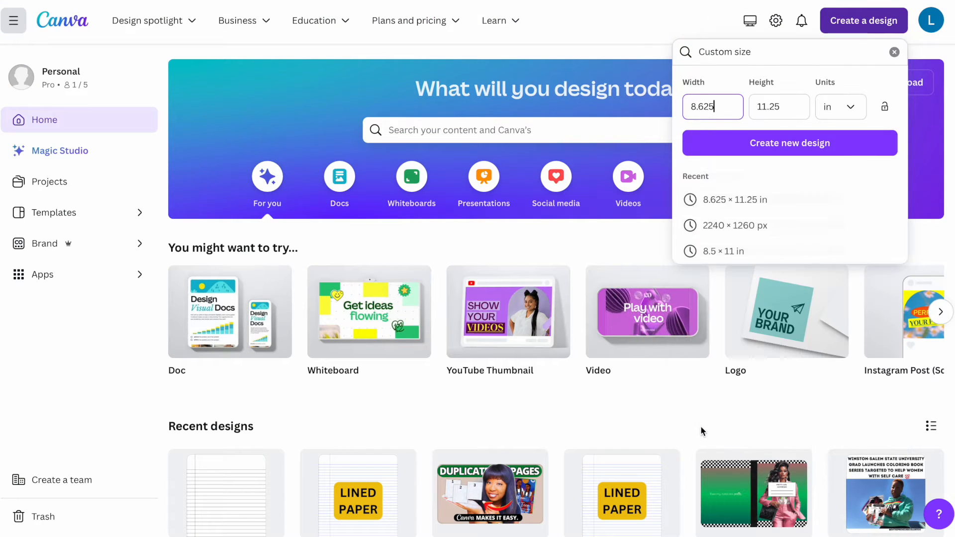
pyautogui.click(786, 1)
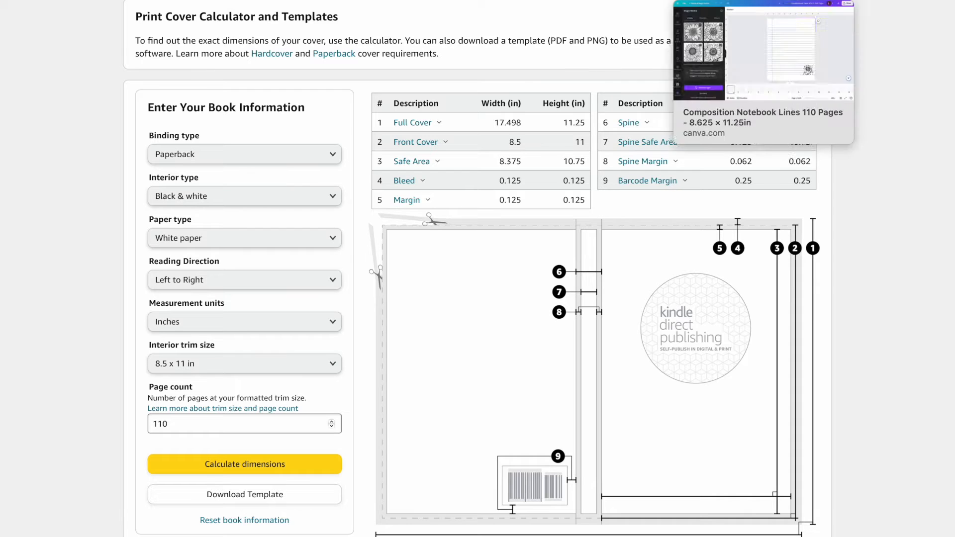
pyautogui.click(571, 1)
pyautogui.write('11.25')
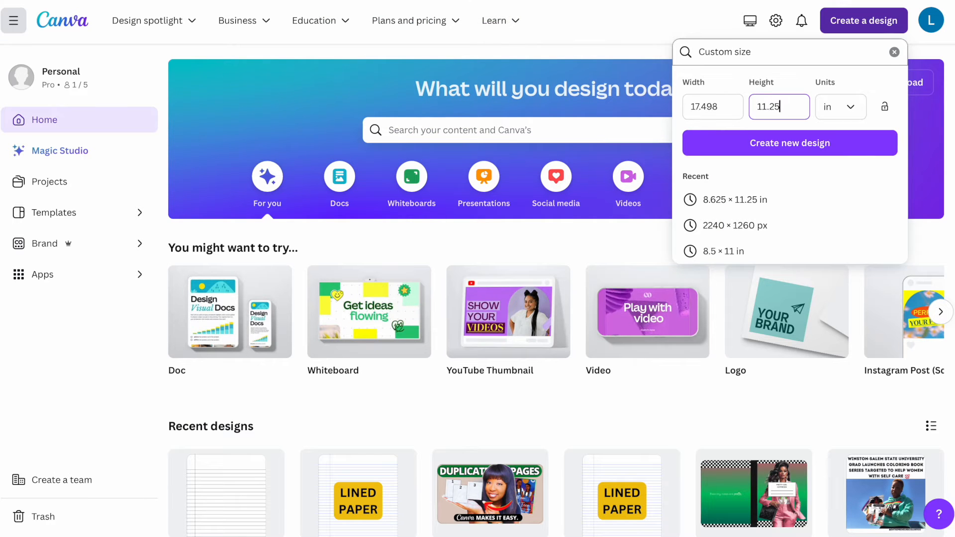
pyautogui.click(751, 143)
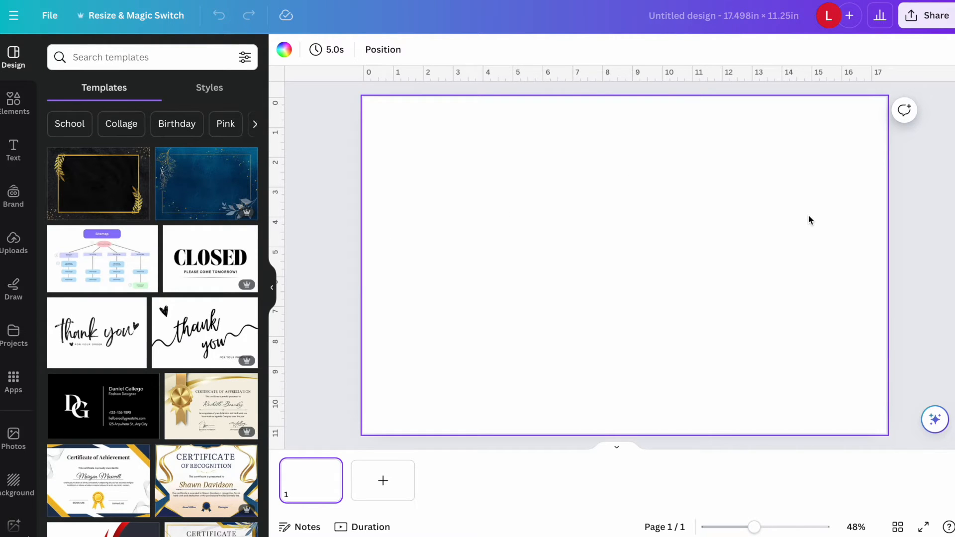
# Search the elements for "square" and add the plain square shape to the cover page.
pyautogui.click(14, 102)
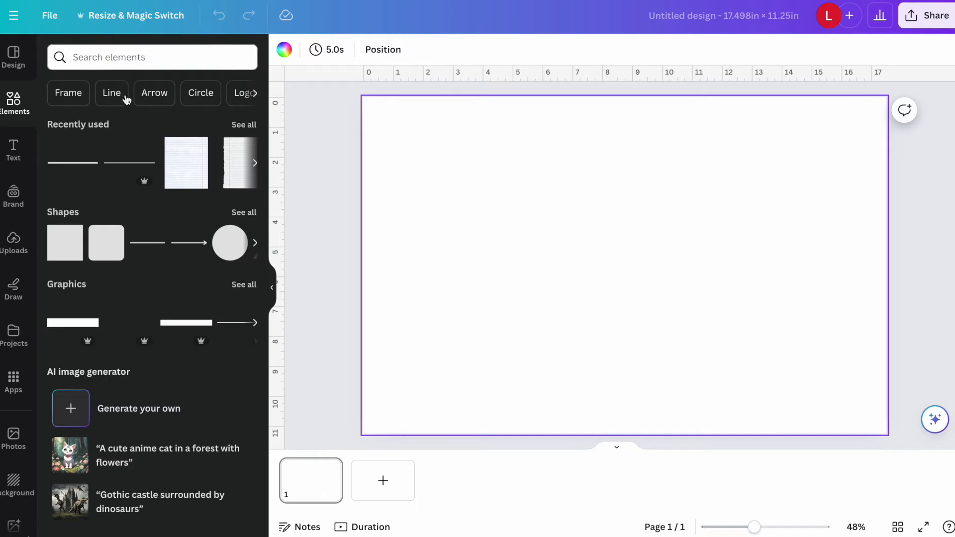
pyautogui.click(120, 58)
pyautogui.write('square')
pyautogui.press('Return')
pyautogui.click(65, 186)
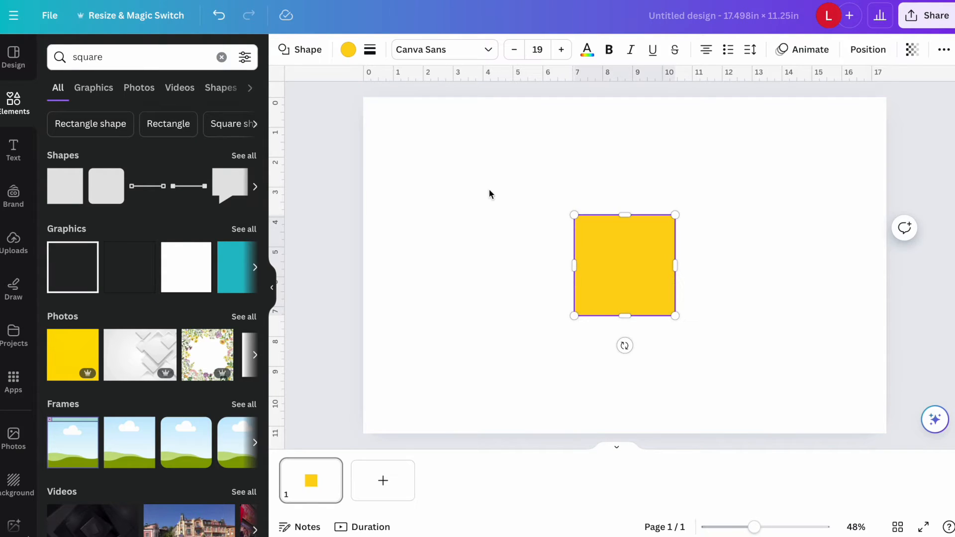
# Reshape the yellow square into a centred vertical spine strip about 1.4 in wide, covering the full height of the page.
pyautogui.moveTo(622, 273); pyautogui.dragTo(624, 157)
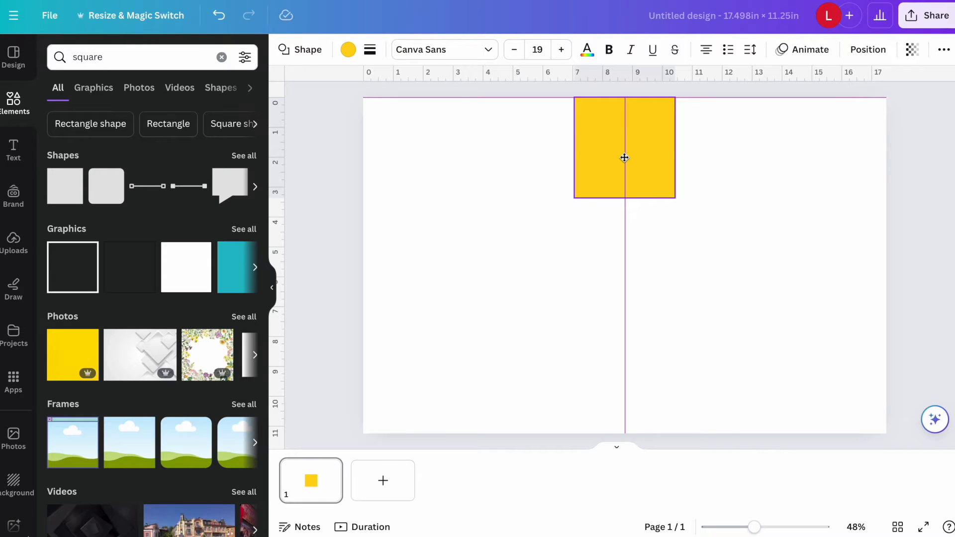
pyautogui.moveTo(625, 160); pyautogui.dragTo(626, 160)
pyautogui.moveTo(625, 199); pyautogui.dragTo(624, 439)
pyautogui.moveTo(574, 269); pyautogui.dragTo(602, 268)
pyautogui.moveTo(675, 268); pyautogui.dragTo(649, 268)
pyautogui.moveTo(630, 98); pyautogui.dragTo(630, 88)
pyautogui.moveTo(628, 352); pyautogui.dragTo(629, 351)
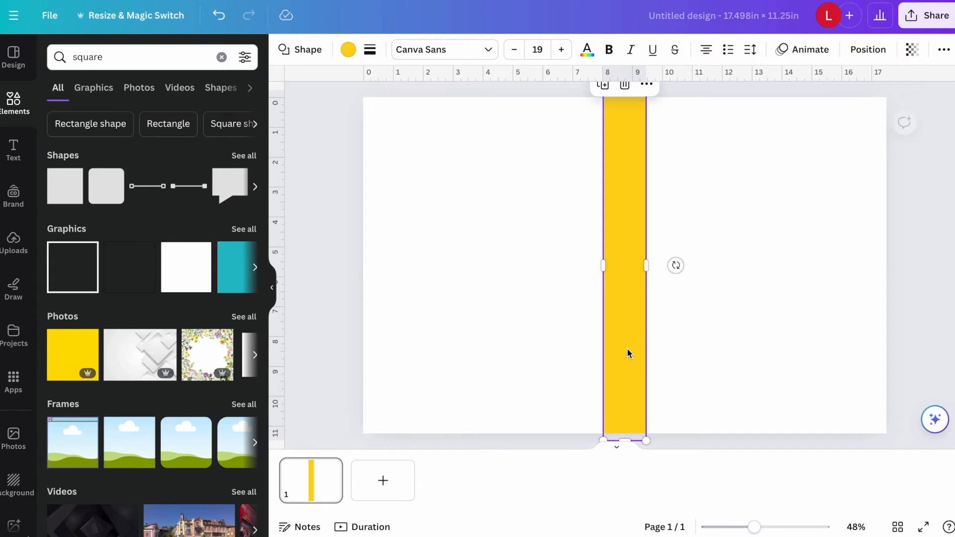
pyautogui.click(730, 369)
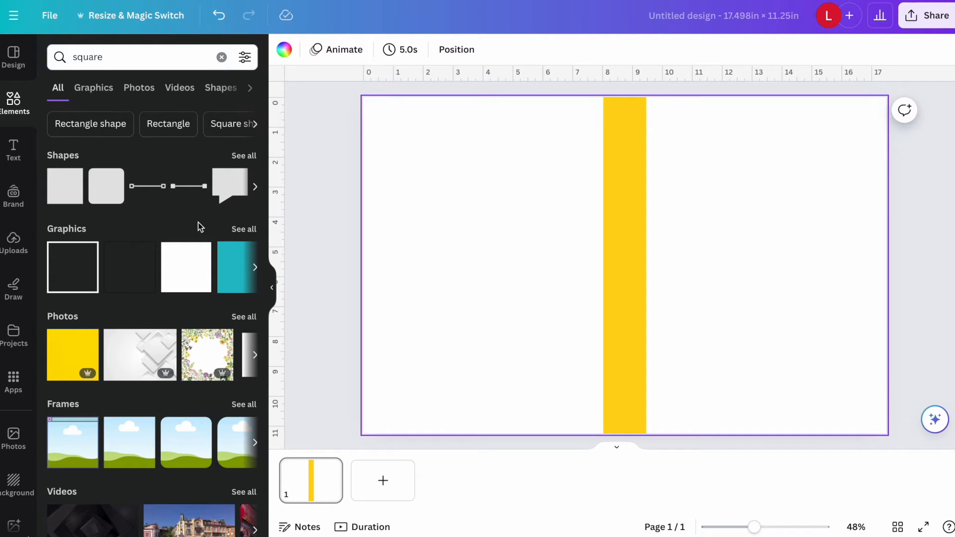
# Open Magic Media, and examine the woman image on the finished composition notebook cover design.
pyautogui.scroll(-5, 15, 299)
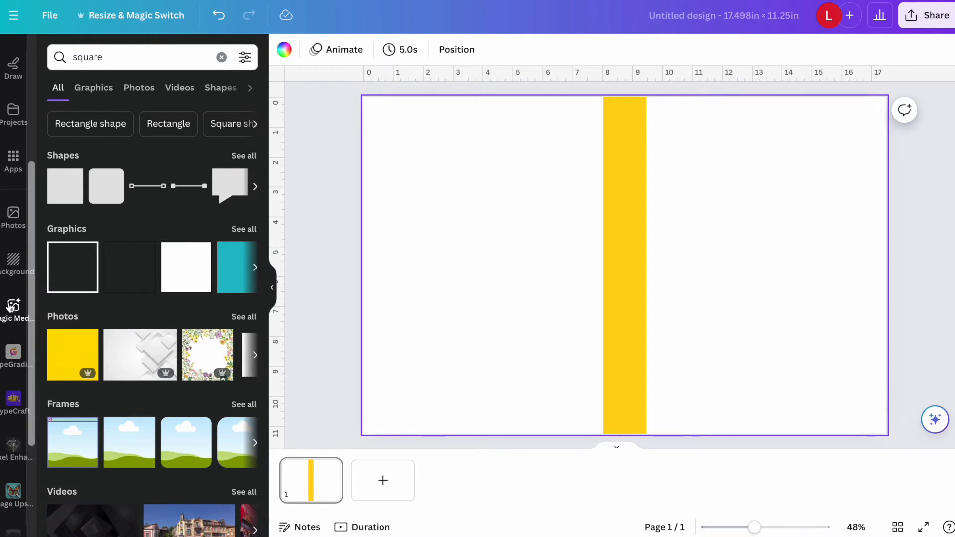
pyautogui.click(9, 304)
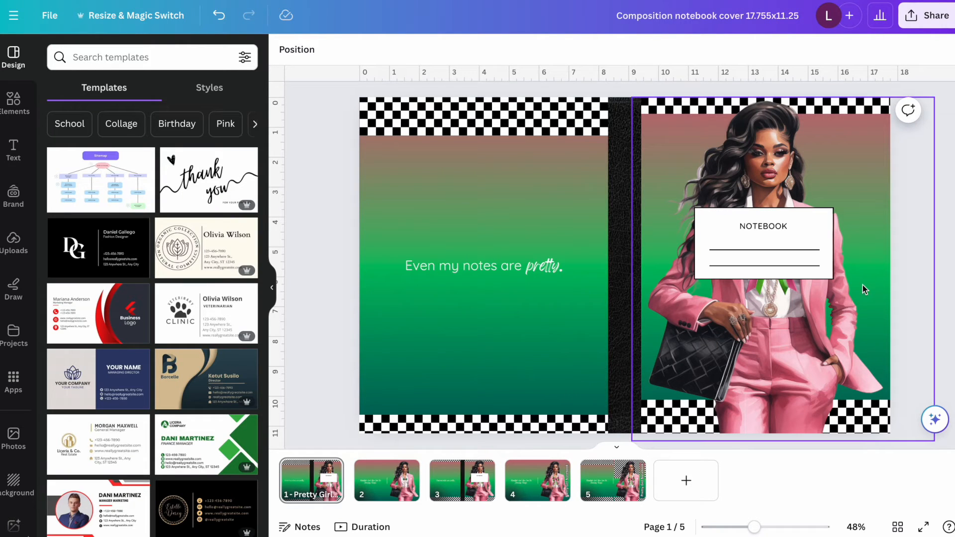
pyautogui.click(761, 145)
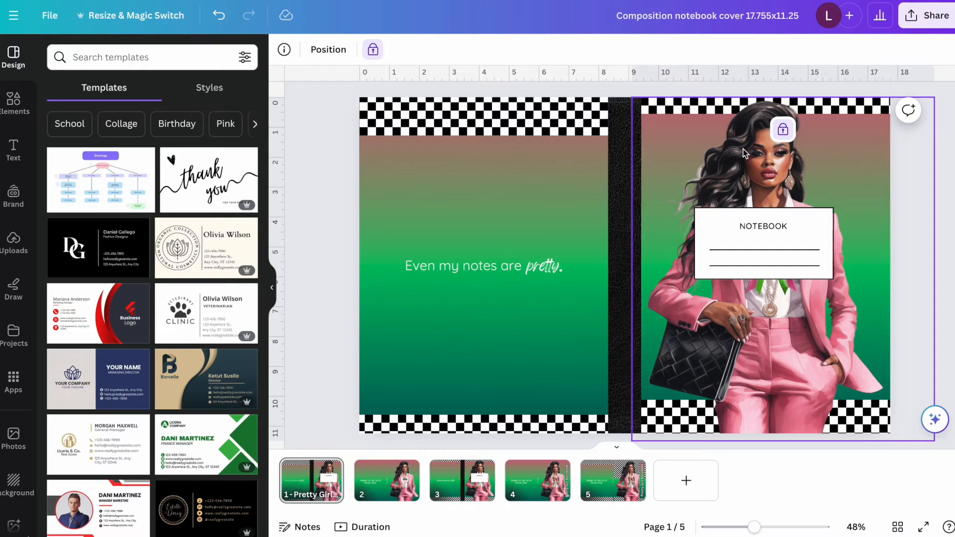
# Set the new cover's background to the pink #C76878 from the finished cover's gradient, and open the new background's gradient options.
pyautogui.click(528, 193)
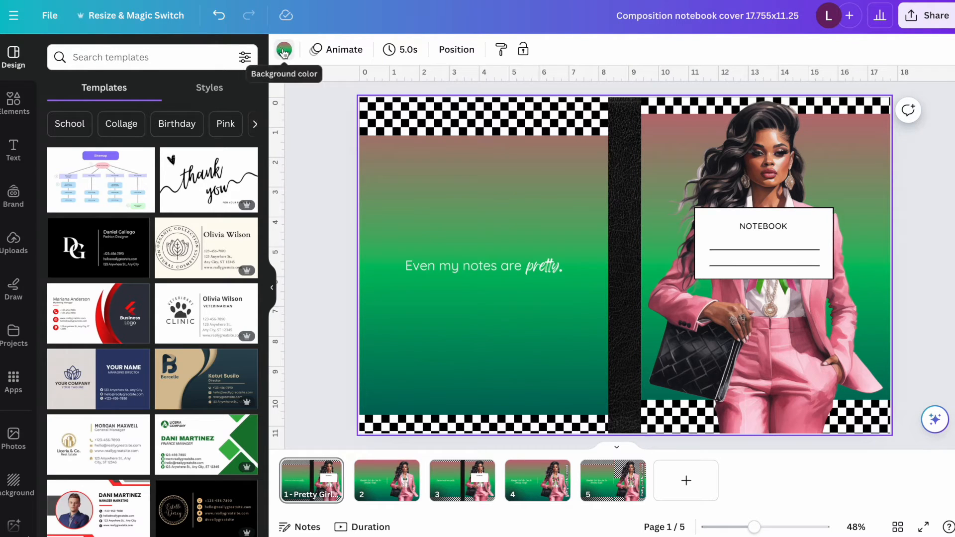
pyautogui.click(284, 52)
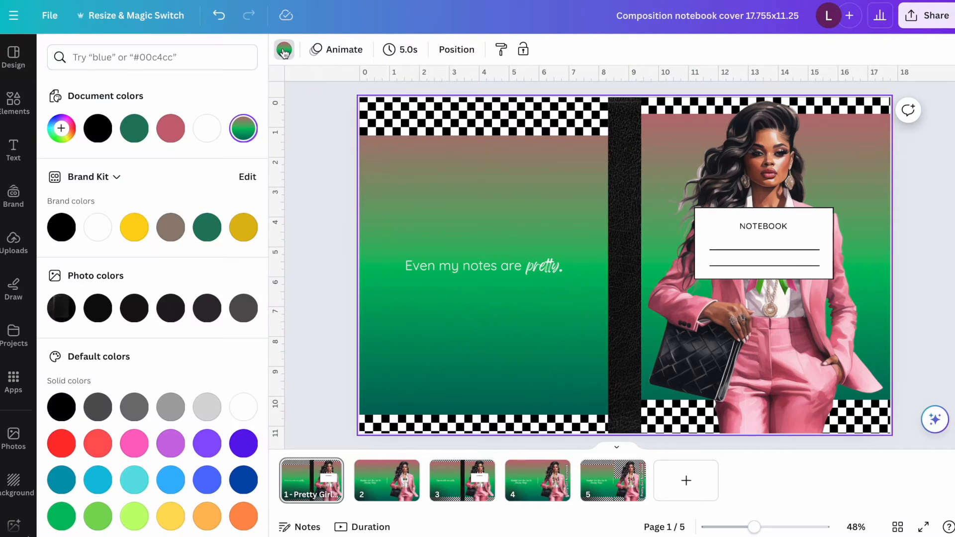
pyautogui.click(243, 129)
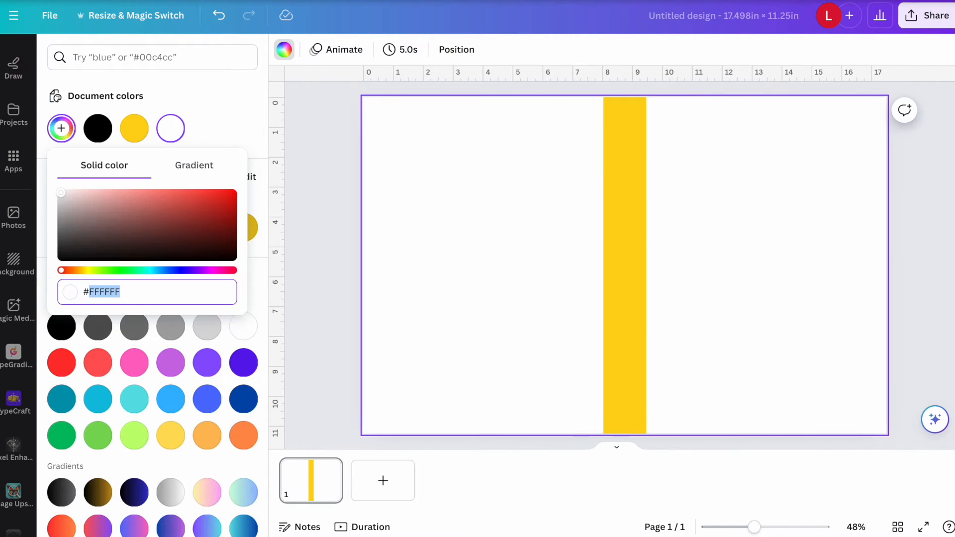
pyautogui.rightClick(84, 291)
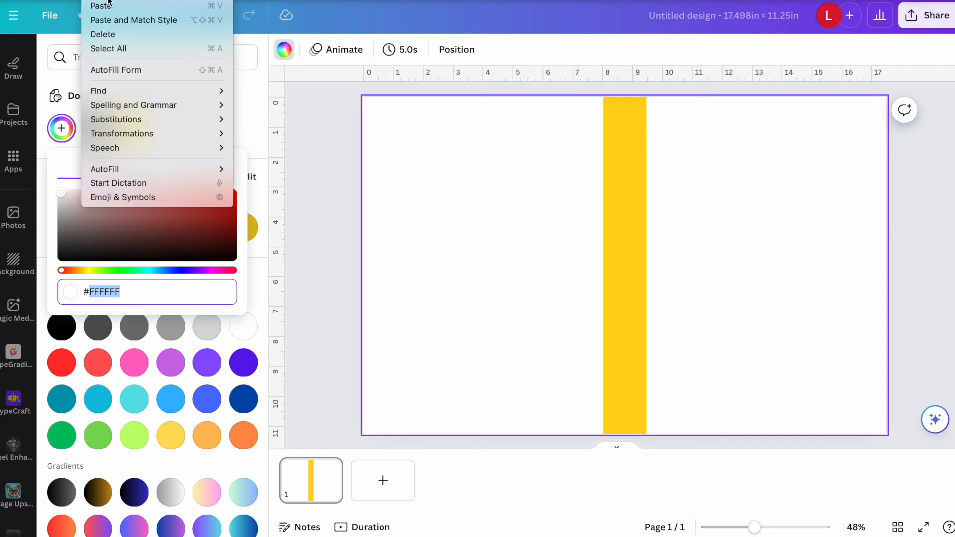
pyautogui.click(100, 7)
pyautogui.click(192, 174)
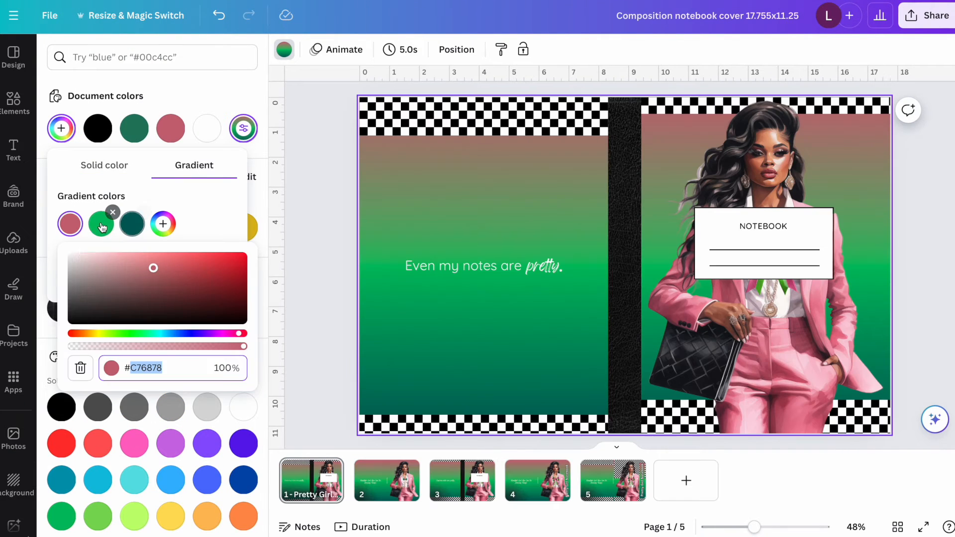
# Copy the green #00BF63 from the finished cover's gradient and paste it as the second gradient colour of the new cover's background.
pyautogui.click(101, 224)
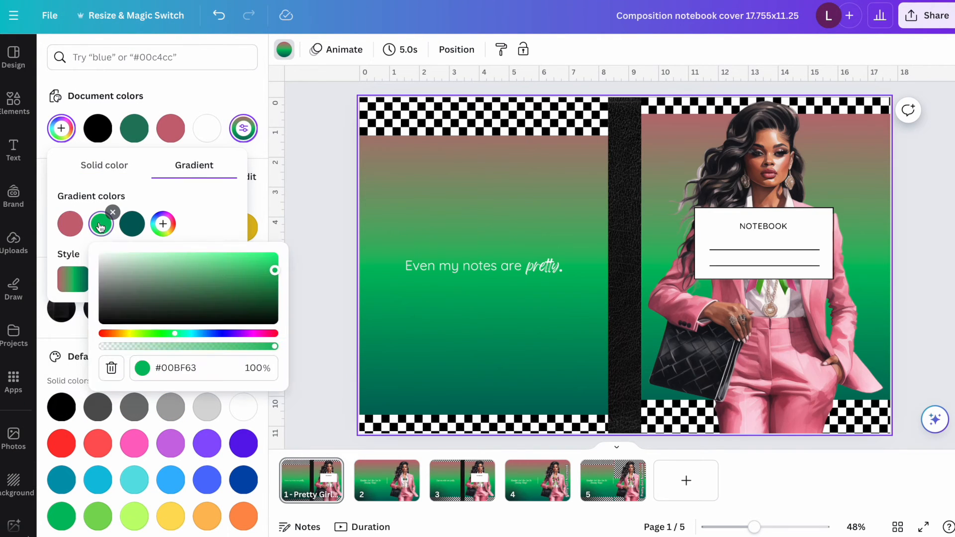
pyautogui.click(180, 368)
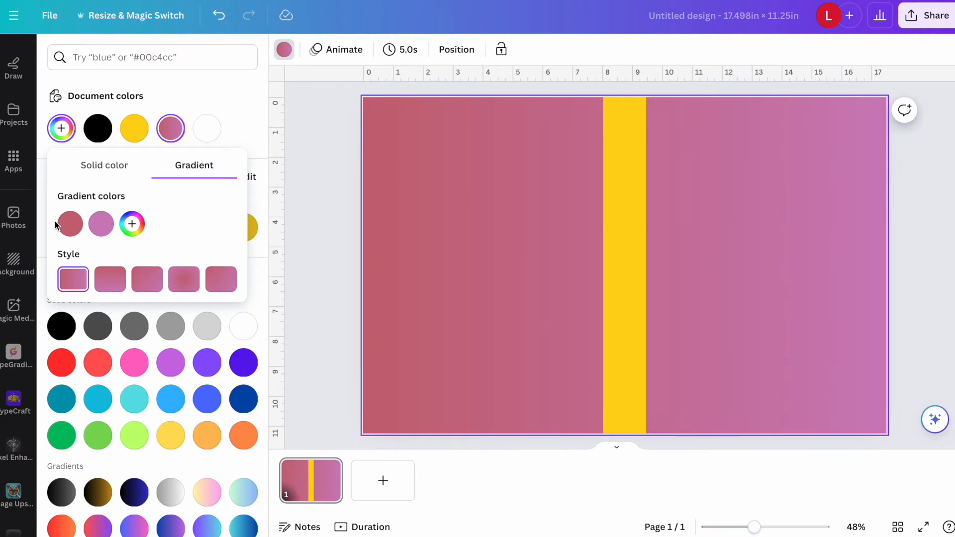
pyautogui.click(101, 224)
pyautogui.click(155, 364)
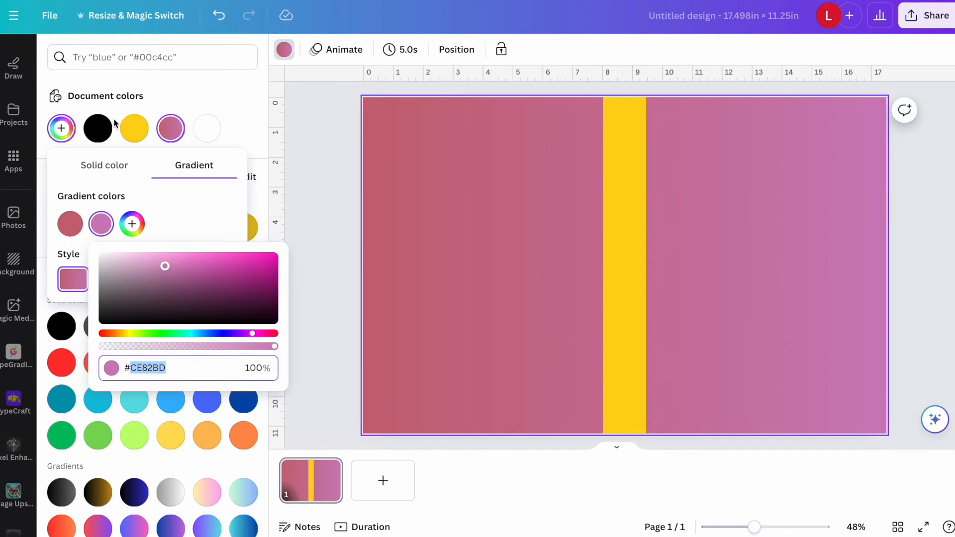
pyautogui.click(102, 1)
pyautogui.click(128, 7)
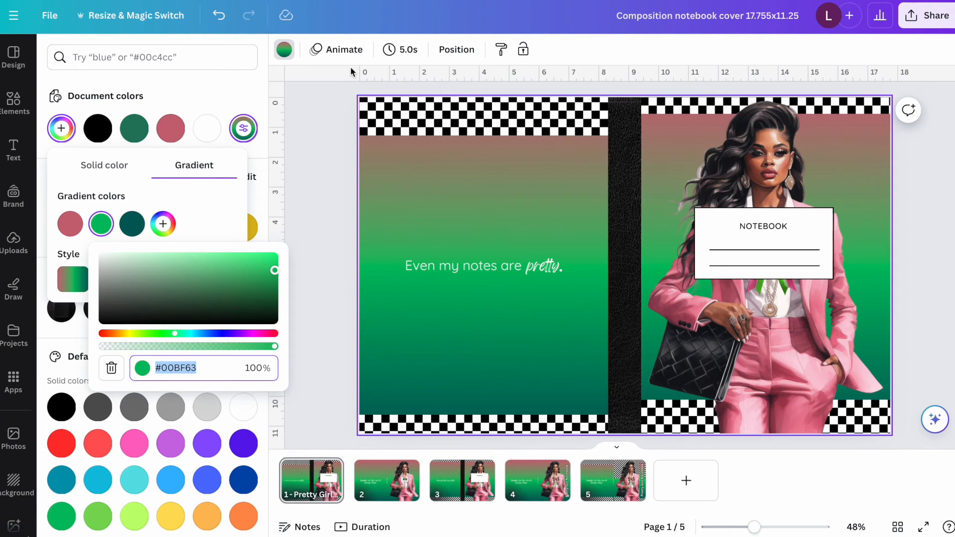
# Copy the dark teal #00605B from the finished cover's gradient and paste it as the third gradient colour of the new cover's background.
pyautogui.click(133, 223)
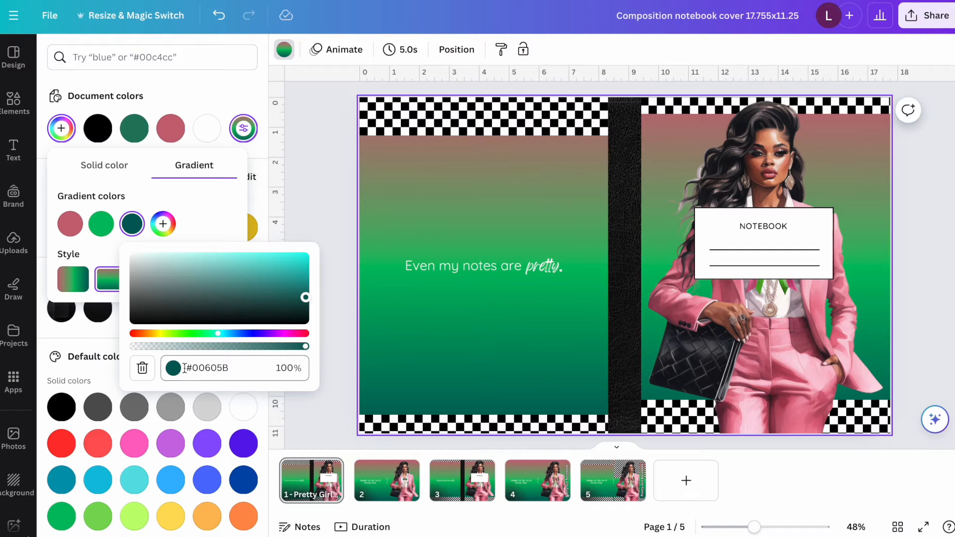
pyautogui.doubleClick(210, 367)
pyautogui.click(96, 0)
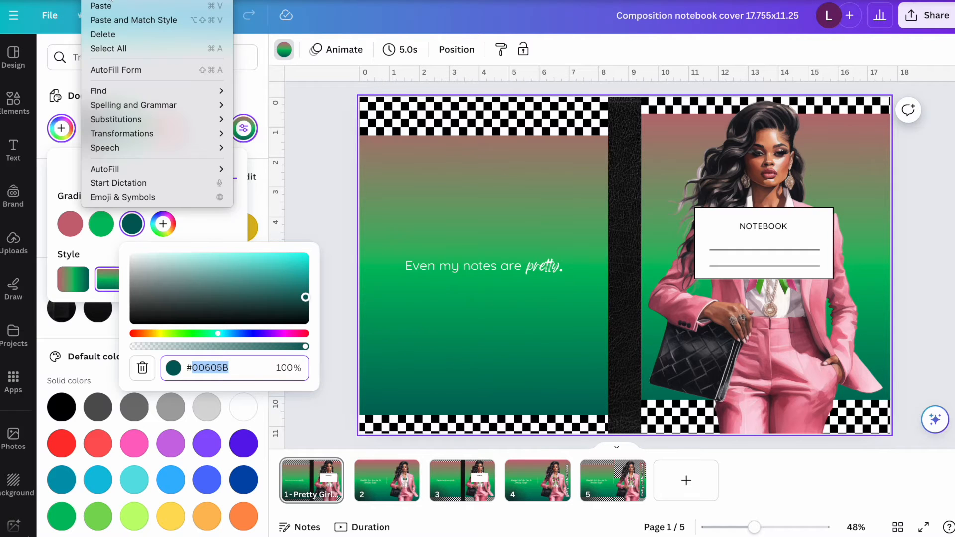
pyautogui.click(101, 0)
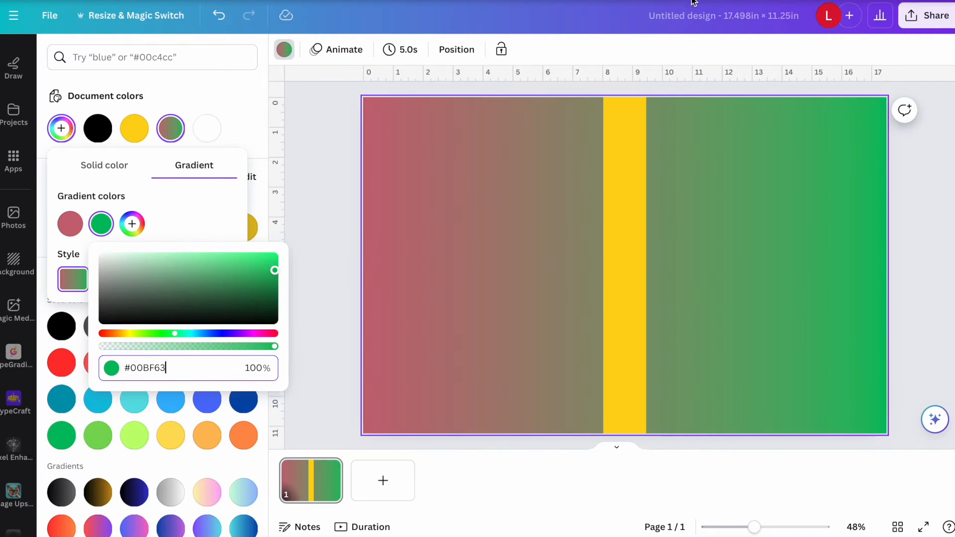
pyautogui.press('Return')
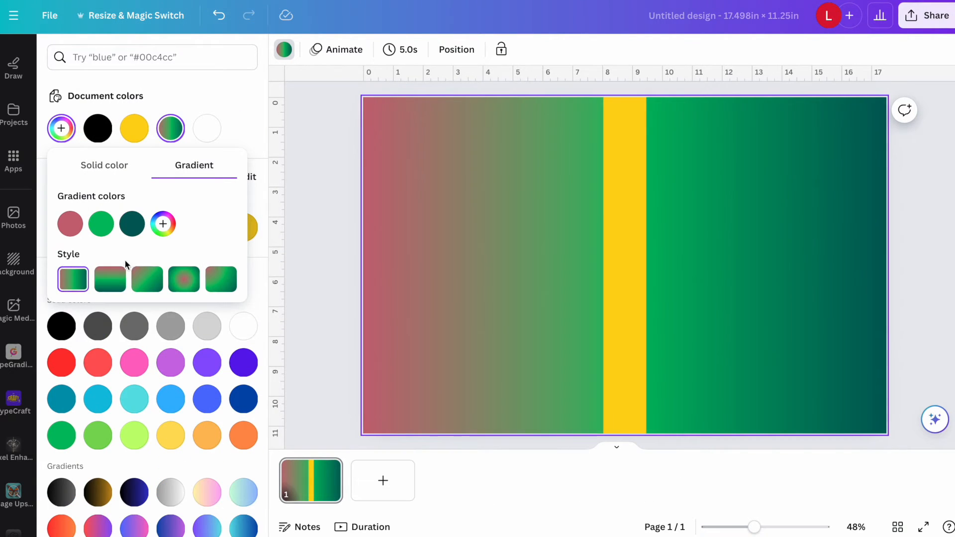
# Try the other gradient styles on the new cover's background, and set the vertical linear style running from pink down to dark teal.
pyautogui.click(110, 281)
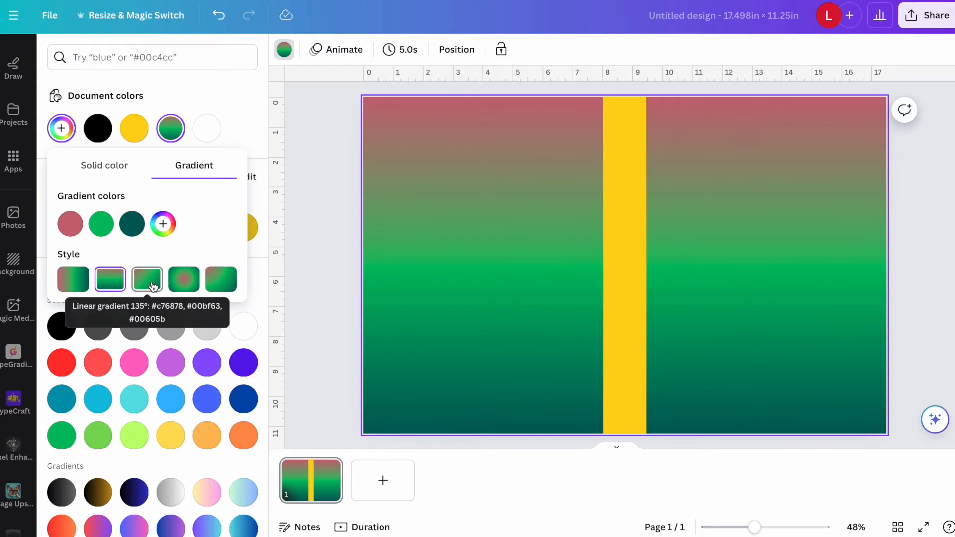
pyautogui.click(148, 280)
pyautogui.click(184, 289)
pyautogui.click(220, 282)
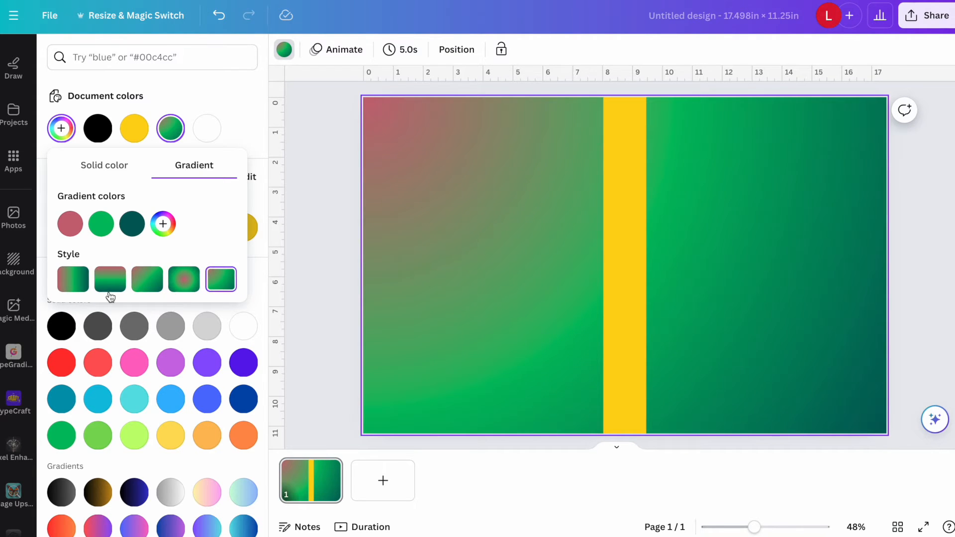
pyautogui.click(114, 288)
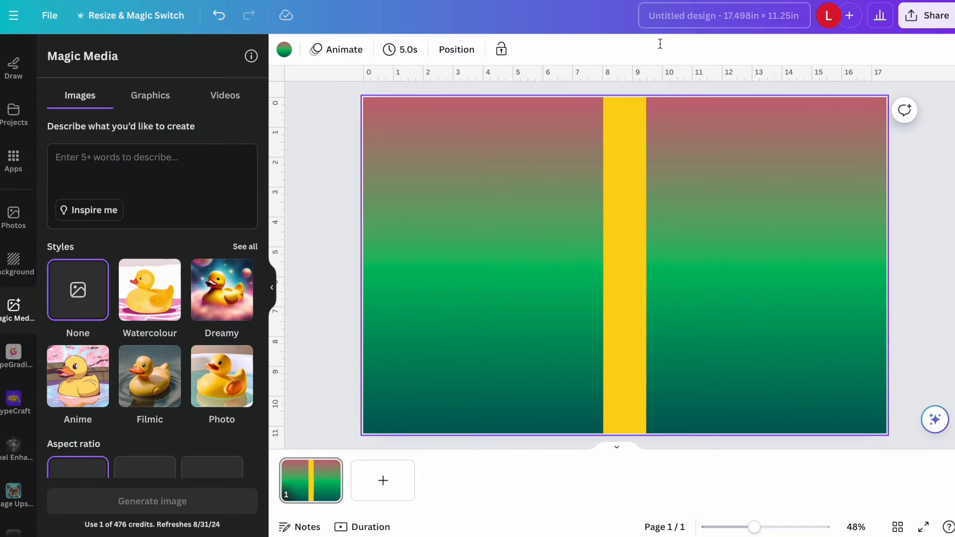
# Recolour the yellow spine strip black, and check the textured spine on the finished composition notebook cover.
pyautogui.click(626, 167)
pyautogui.click(349, 49)
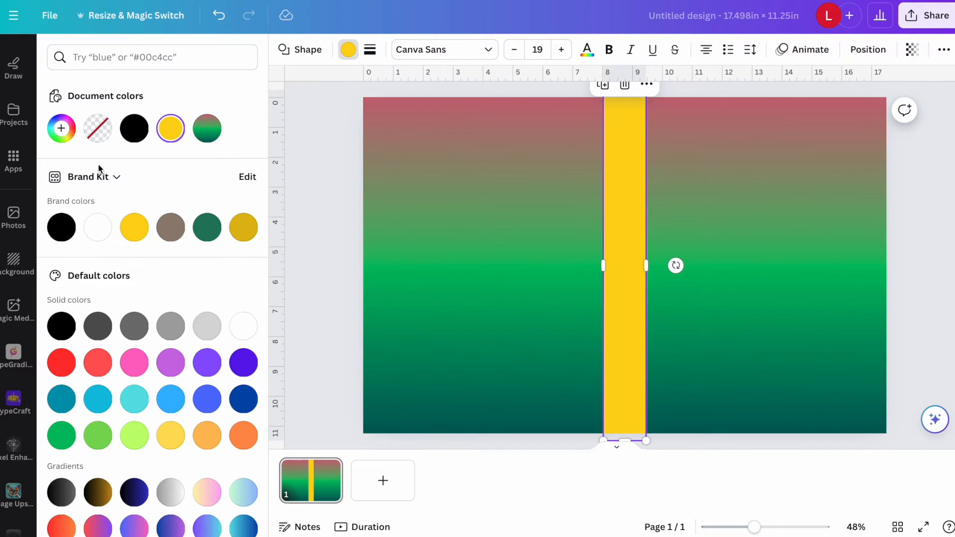
pyautogui.click(63, 239)
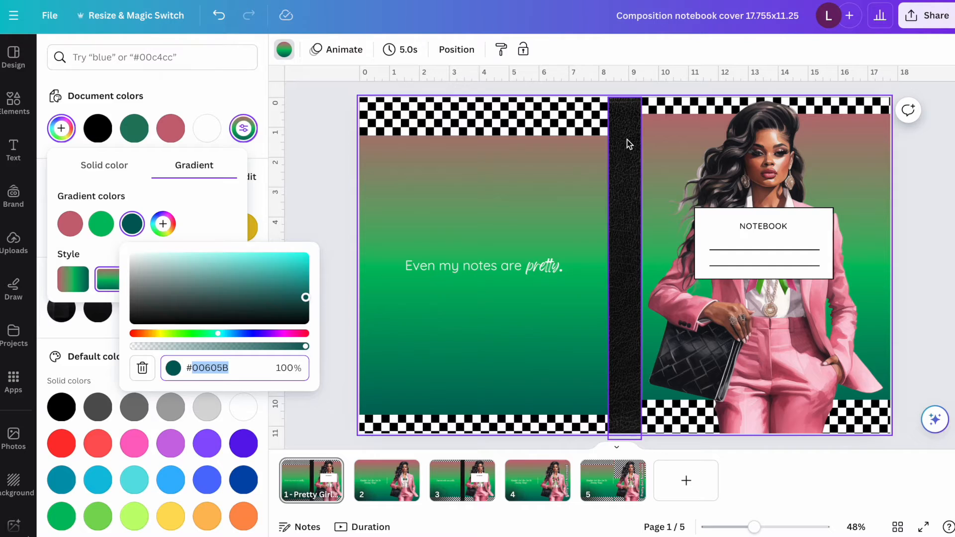
pyautogui.click(627, 145)
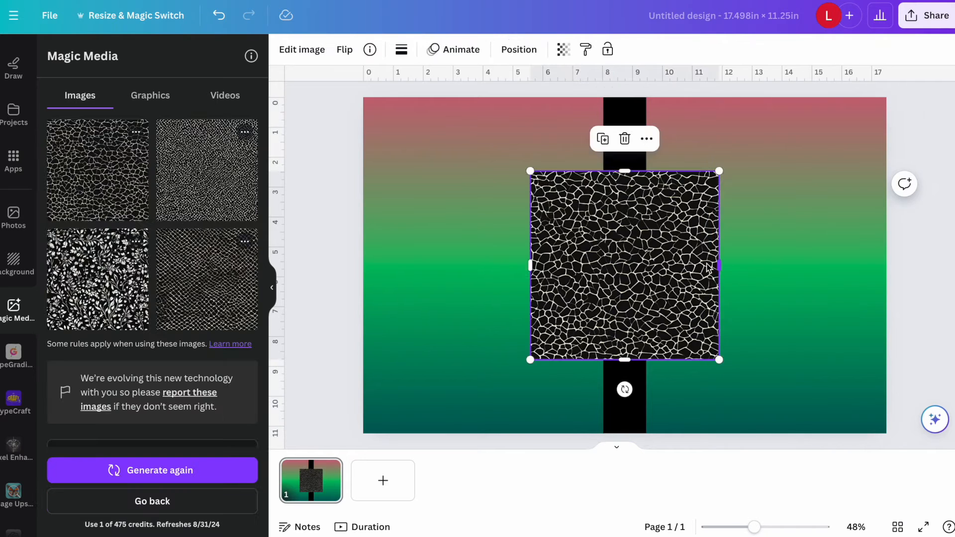
# Crop the image generated from "black grainy background" to the spine strip's width and extend it over the full page height.
pyautogui.moveTo(716, 265); pyautogui.dragTo(647, 266)
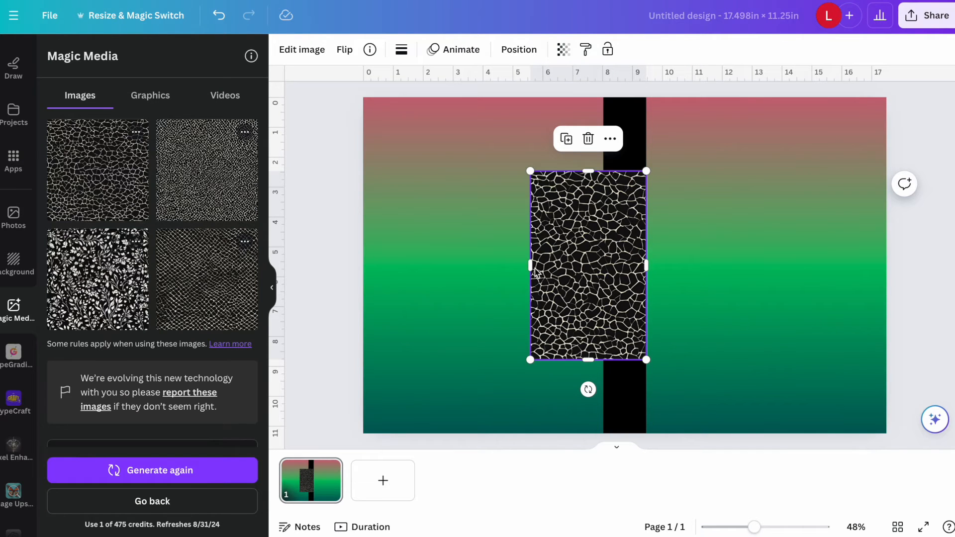
pyautogui.moveTo(530, 266); pyautogui.dragTo(603, 266)
pyautogui.moveTo(625, 170); pyautogui.dragTo(626, 97)
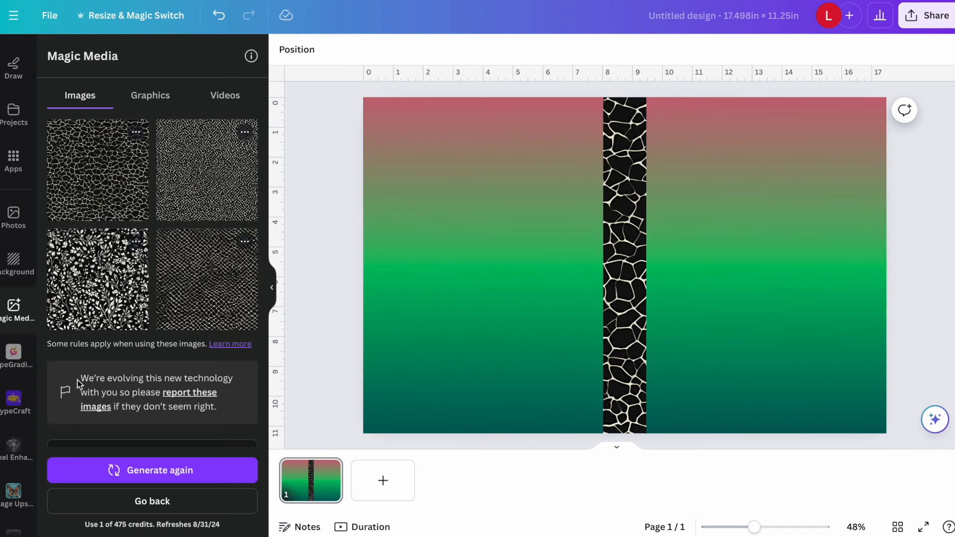
# Generate pattern images from "checkered print pattern background", and regenerate them from "black and white checkered print pattern background".
pyautogui.write('checkere')
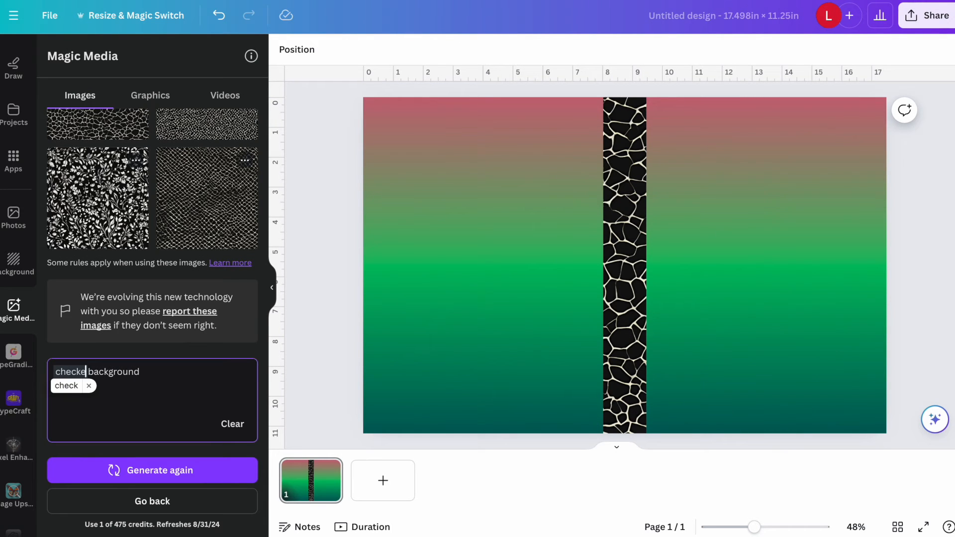
pyautogui.write('d print pattern')
pyautogui.press('Return')
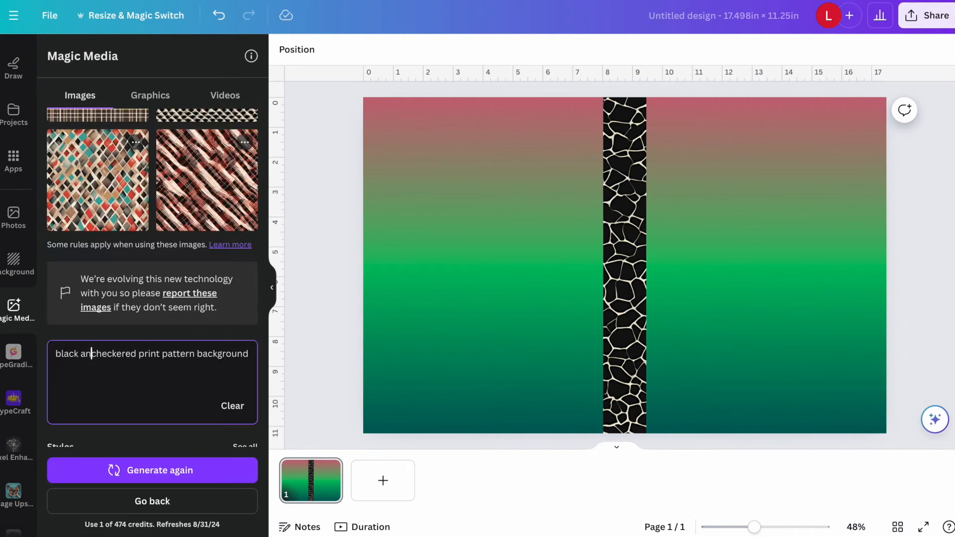
pyautogui.write('d white checkered print pattern background')
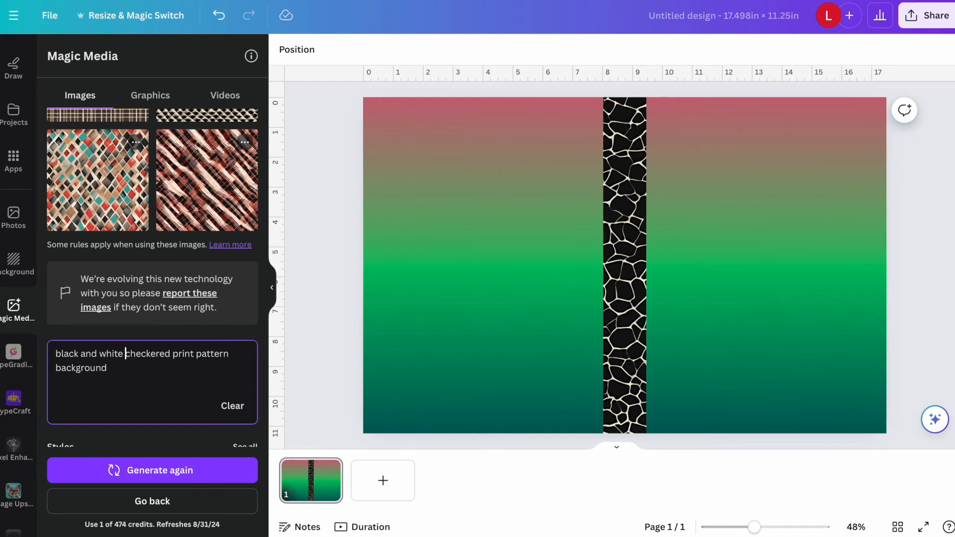
pyautogui.click(198, 470)
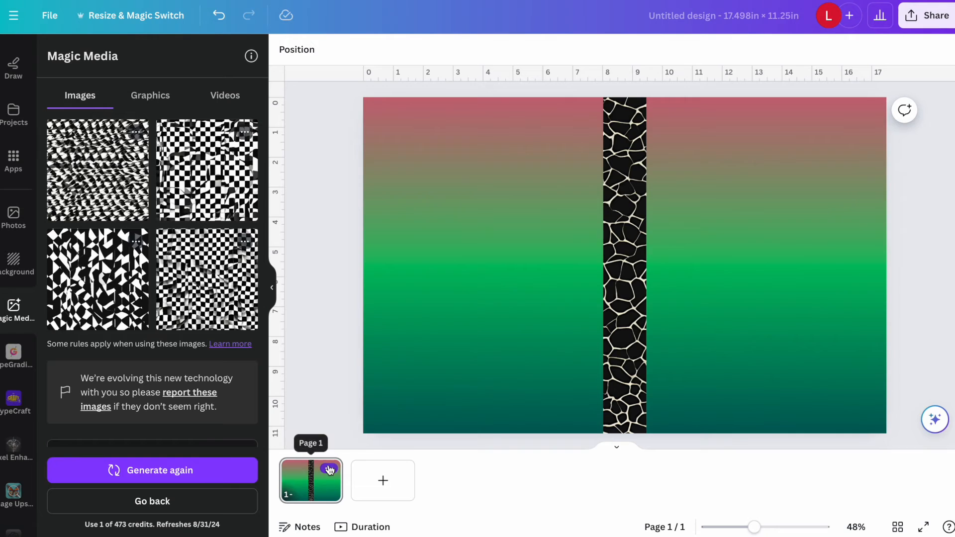
# Duplicate the cover page and open the copy for editing.
pyautogui.click(330, 469)
pyautogui.click(389, 223)
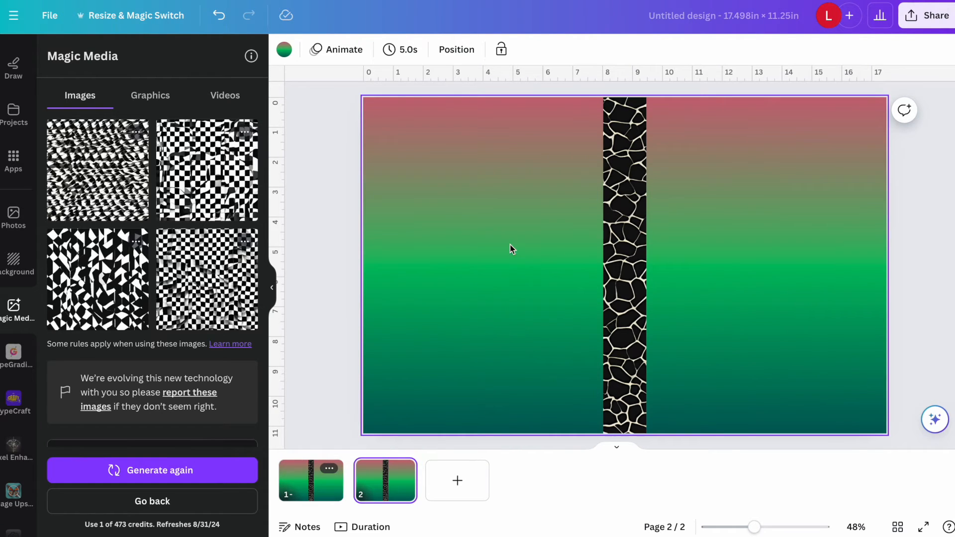
pyautogui.scroll(2, 864, 228)
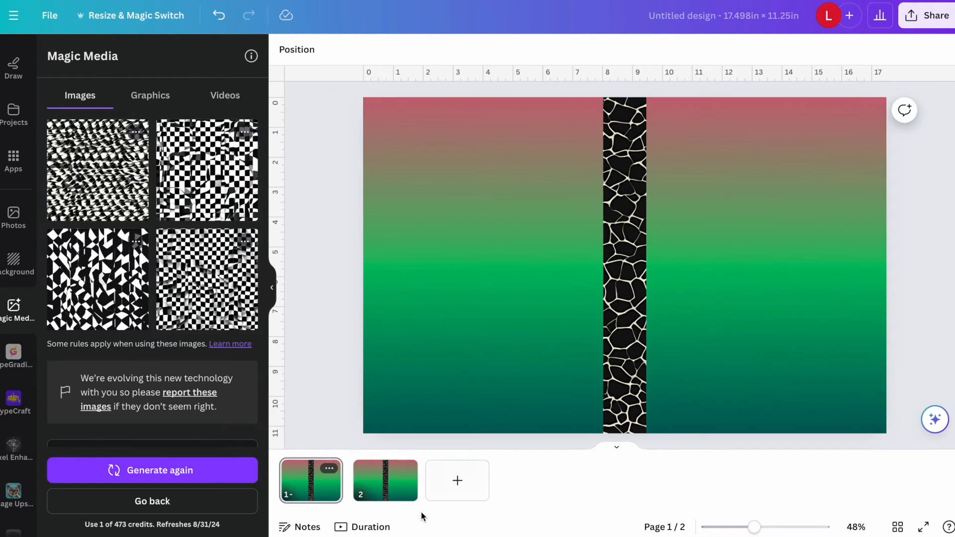
pyautogui.click(384, 487)
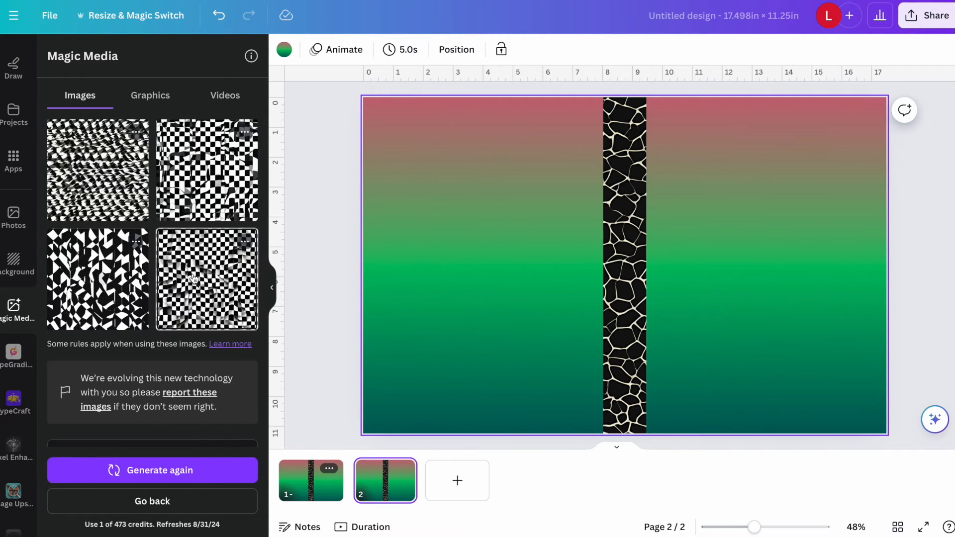
# Insert the regular checkered pattern, crop it to a strip, rotate it horizontal and fit it along the back cover's top edge, 8 by 1.4 in.
pyautogui.click(195, 281)
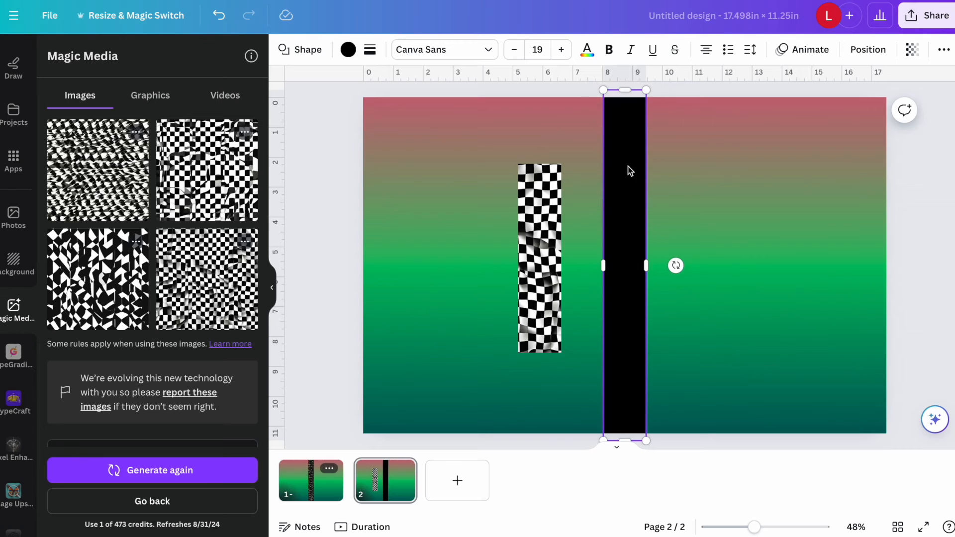
pyautogui.click(532, 223)
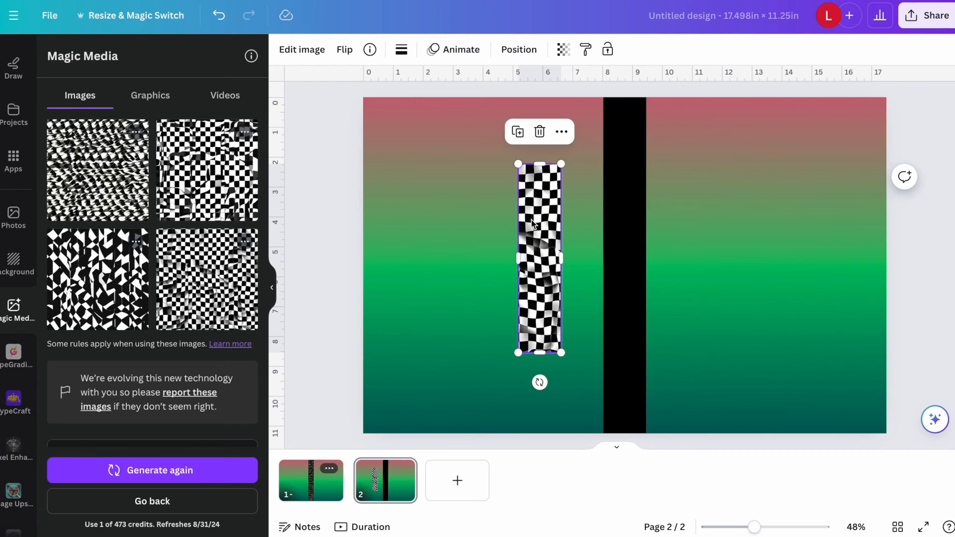
pyautogui.moveTo(540, 382); pyautogui.dragTo(435, 262)
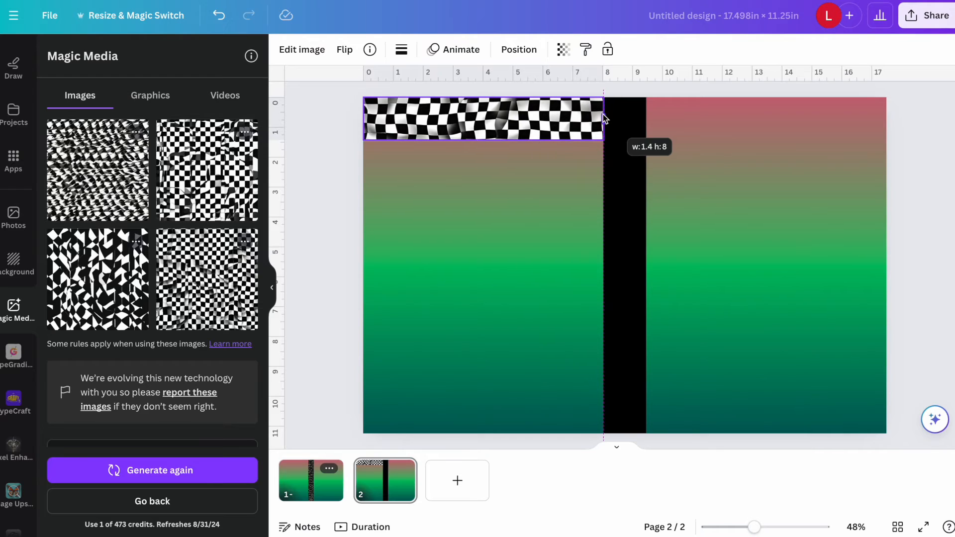
# Duplicate the checkered strip and place the copies along the back cover's bottom edge and the front cover's top and bottom edges.
pyautogui.click(462, 173)
pyautogui.moveTo(481, 129); pyautogui.dragTo(755, 422)
pyautogui.click(464, 382)
# Generate images from the prompt "African American girl writing in notebook colorful, bright colors. pinks and rainbow colors".
pyautogui.scroll(-3, 119, 348)
pyautogui.moveTo(119, 352); pyautogui.dragTo(33, 331)
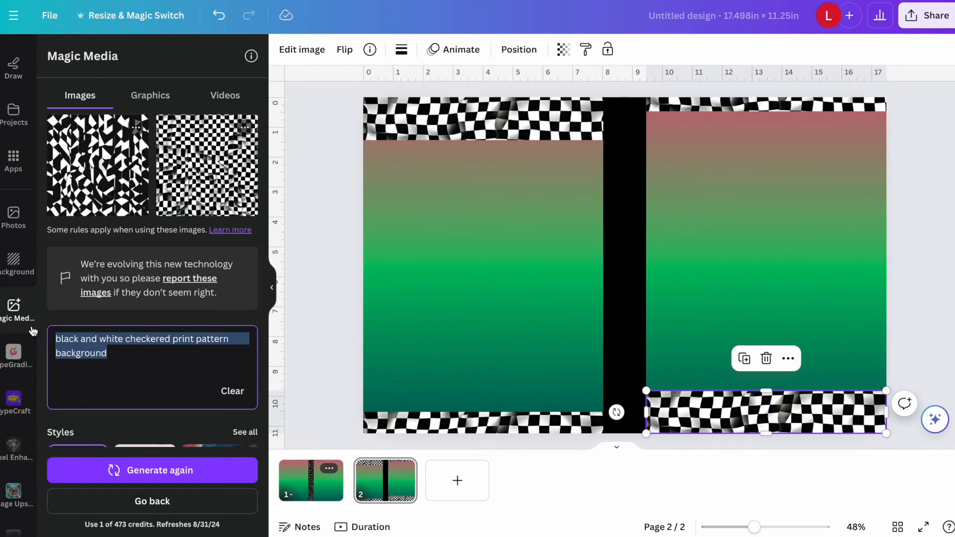
pyautogui.write('African American girl writing in notebook colorful, bright co')
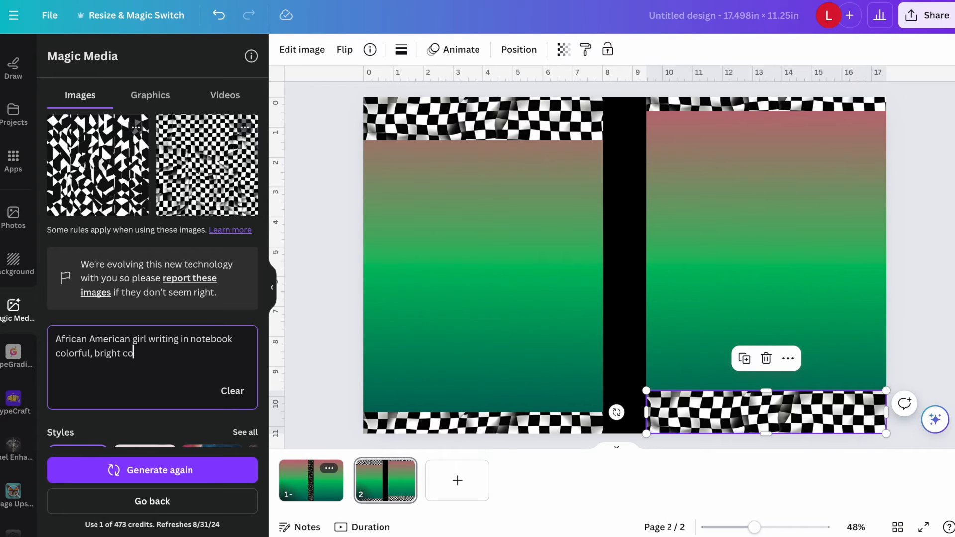
pyautogui.write('lors. pinks and rainbow colors')
pyautogui.scroll(-2, 152, 299)
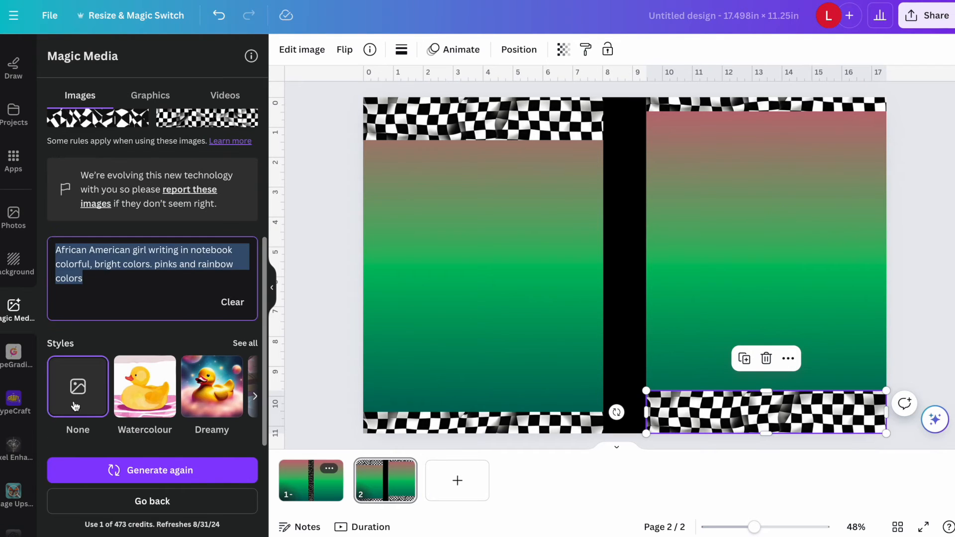
pyautogui.click(177, 471)
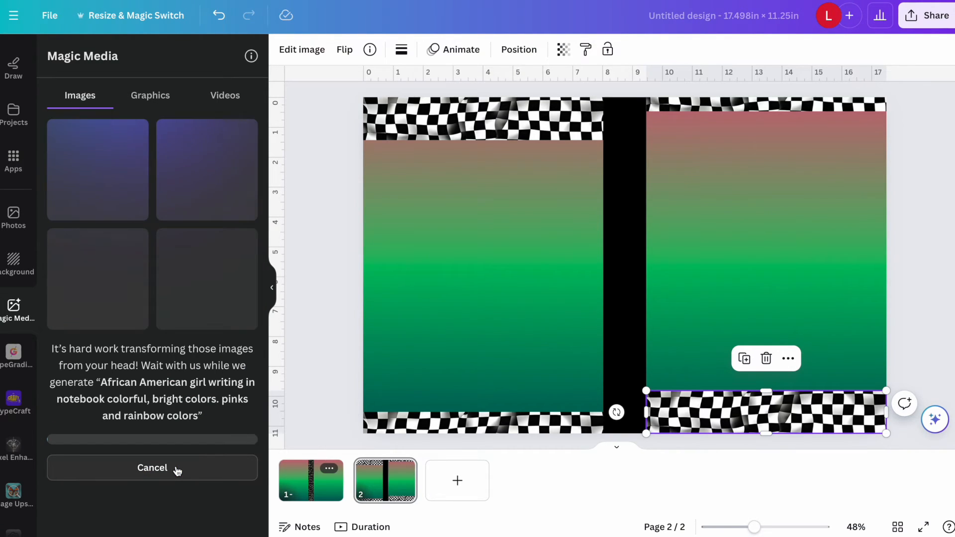
# Review the images generated from "black woman with pink suite" and insert the one with palm trees behind the woman.
pyautogui.scroll(-5, 111, 386)
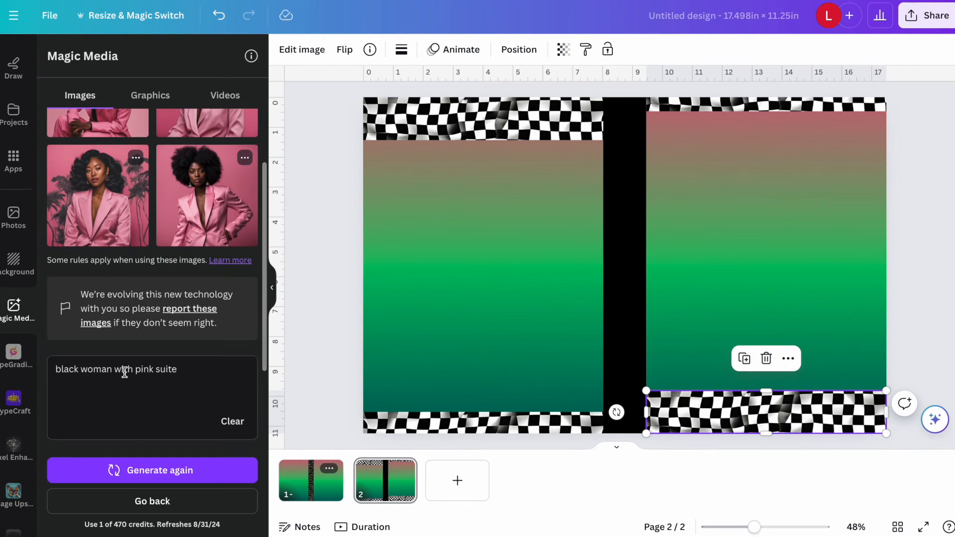
pyautogui.scroll(1, 166, 370)
pyautogui.scroll(1, 160, 359)
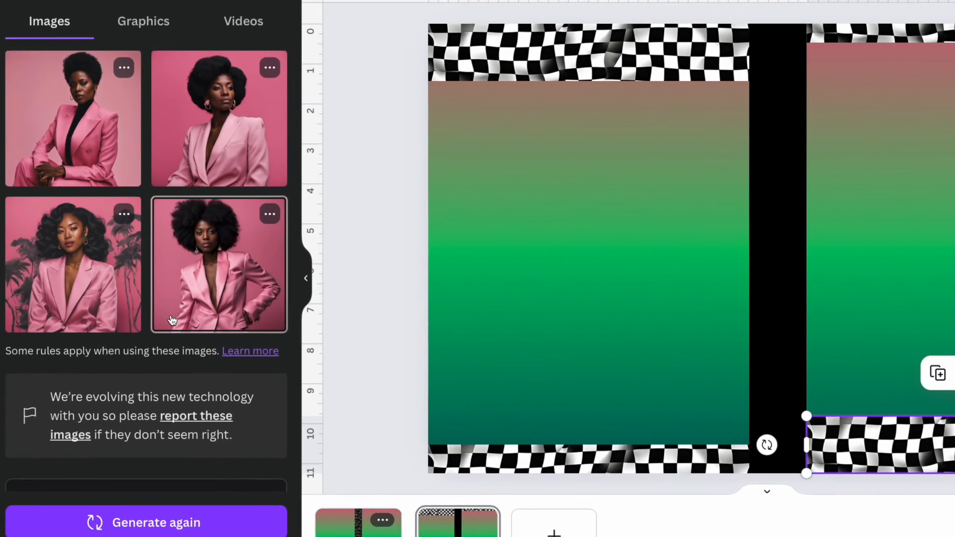
pyautogui.click(73, 265)
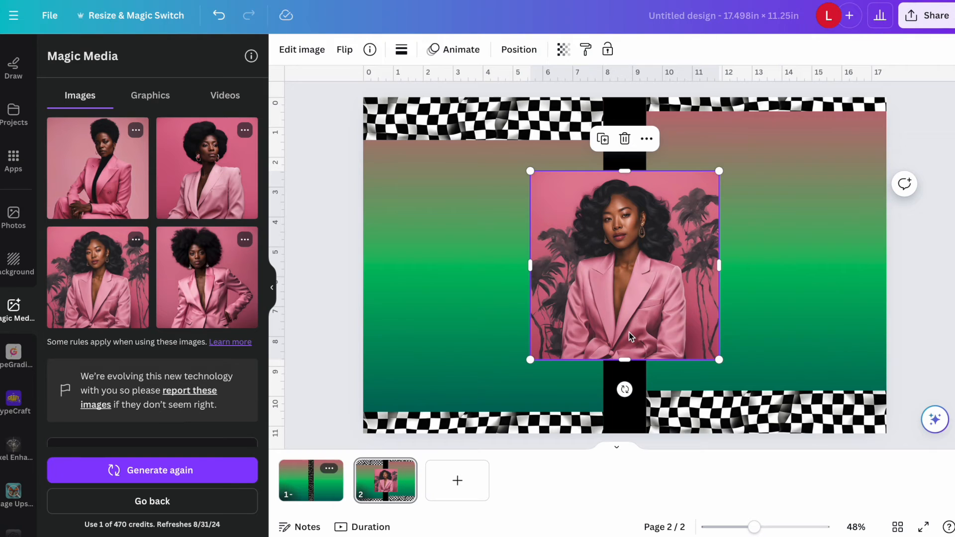
# Enlarge the inserted woman image to fit over the front cover and remove its background.
pyautogui.moveTo(530, 171); pyautogui.dragTo(456, 97)
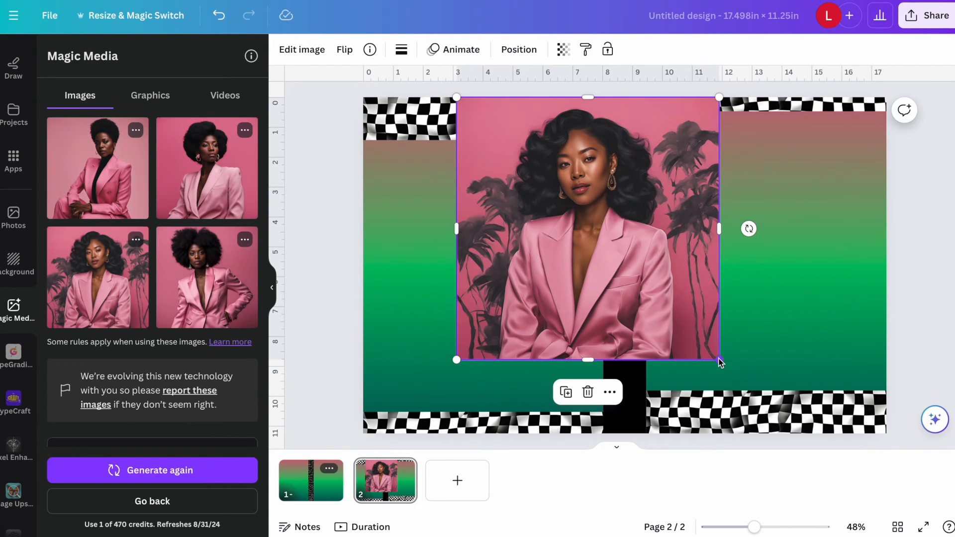
pyautogui.moveTo(630, 321); pyautogui.dragTo(796, 337)
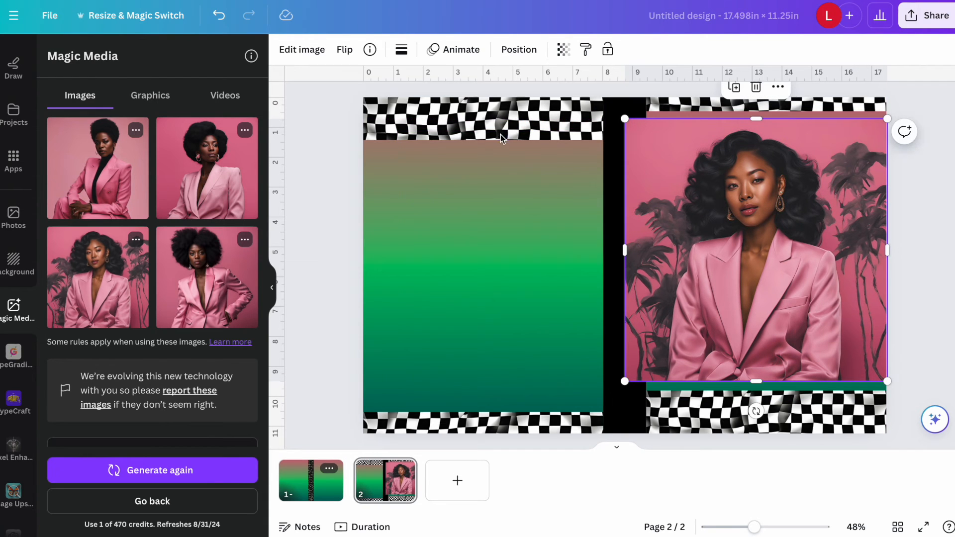
pyautogui.click(301, 49)
pyautogui.click(68, 130)
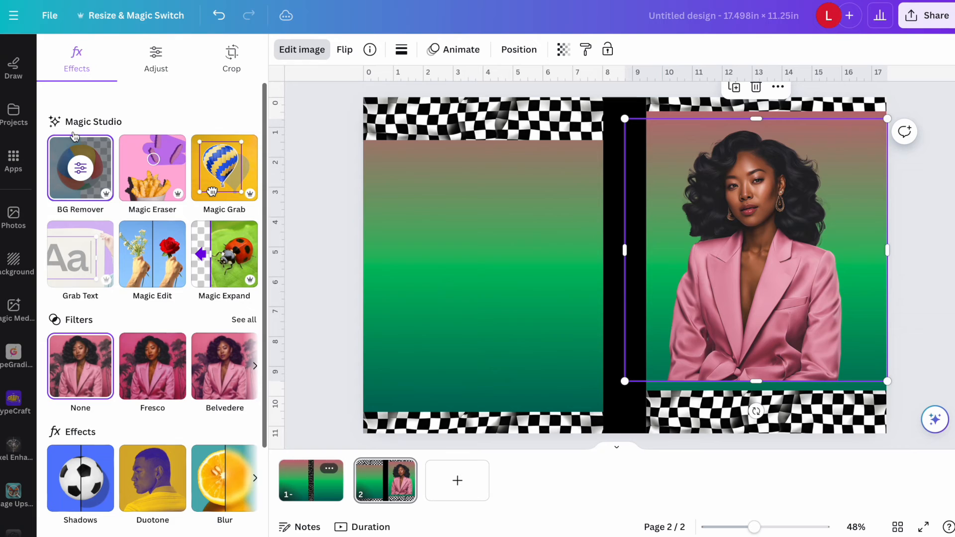
# Generate "black woman with pink suite" images in the Dreamy style, and insert the result showing the woman holding a pink bag.
pyautogui.click(13, 309)
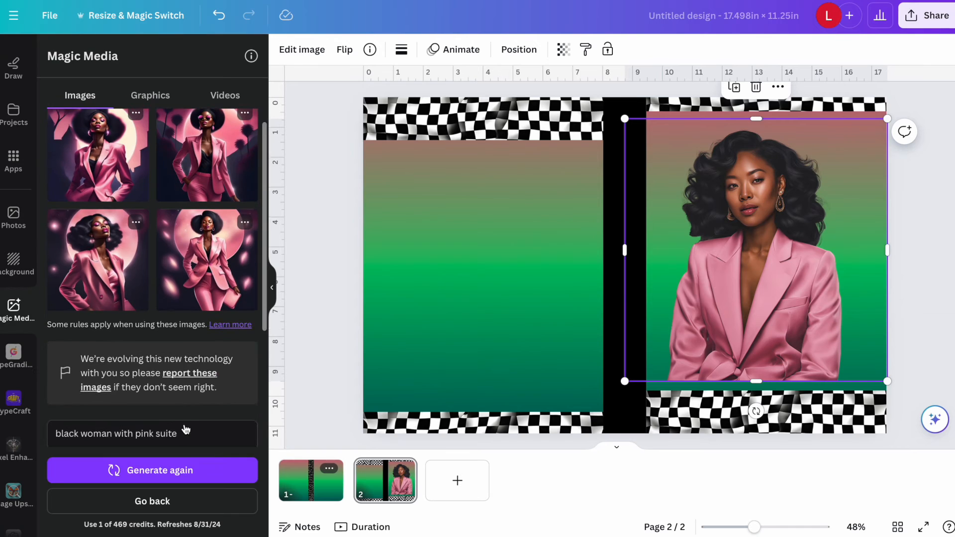
pyautogui.scroll(1, 186, 429)
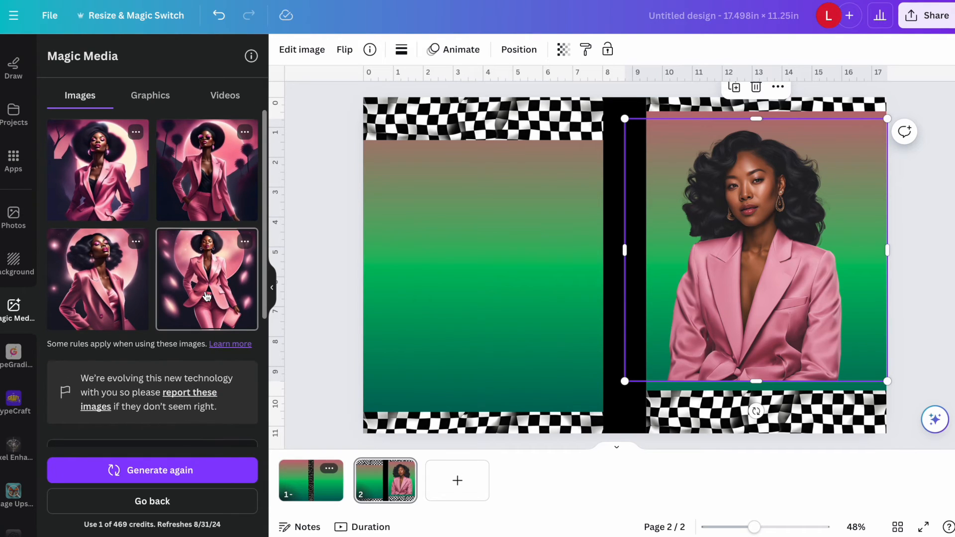
pyautogui.scroll(-4, 207, 293)
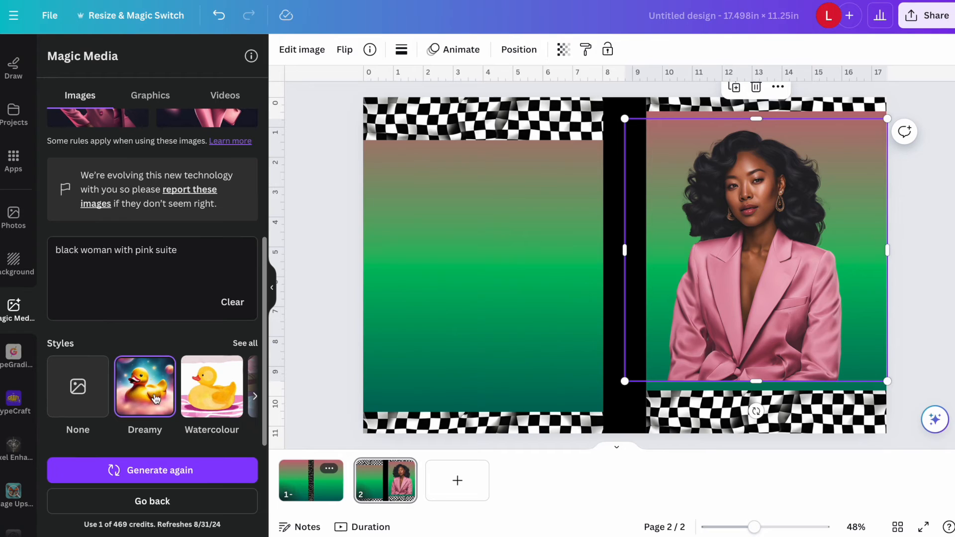
pyautogui.click(149, 471)
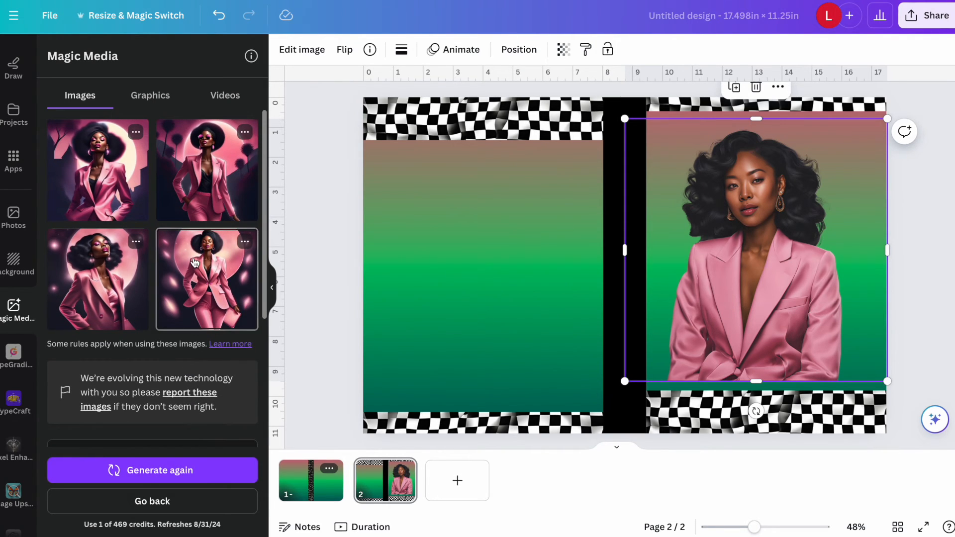
pyautogui.click(206, 298)
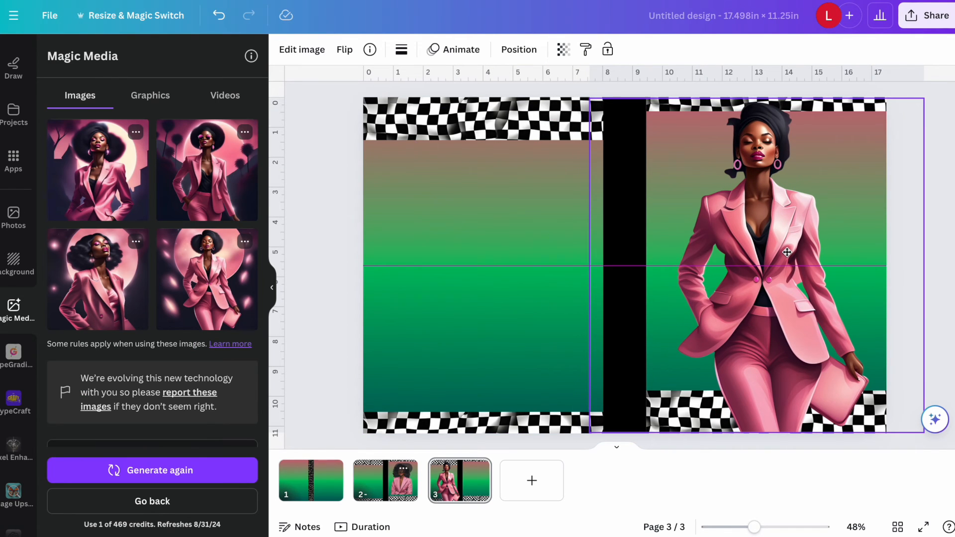
# Insert the Dreamy image of the woman holding a pink bag again and extract her from its background with Magic Grab.
pyautogui.click(207, 278)
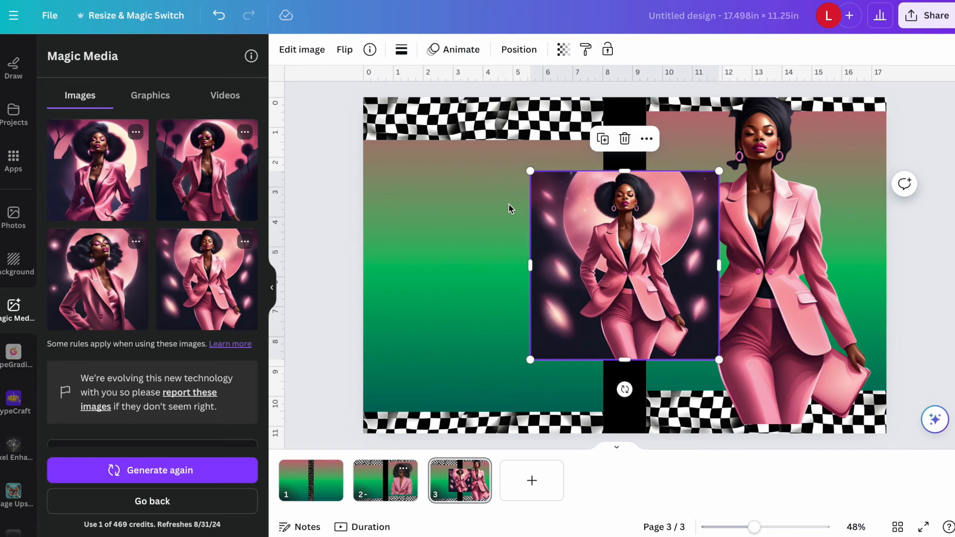
pyautogui.click(302, 49)
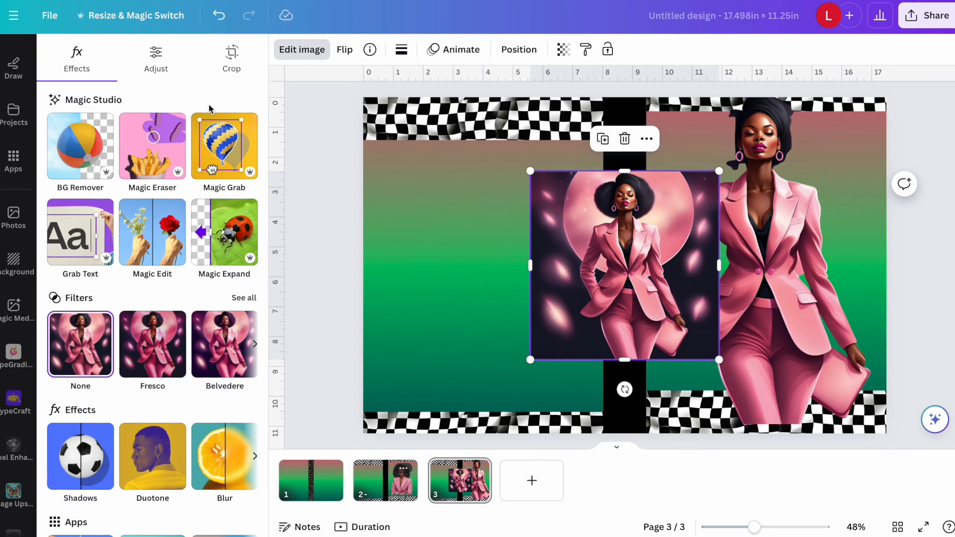
pyautogui.click(78, 225)
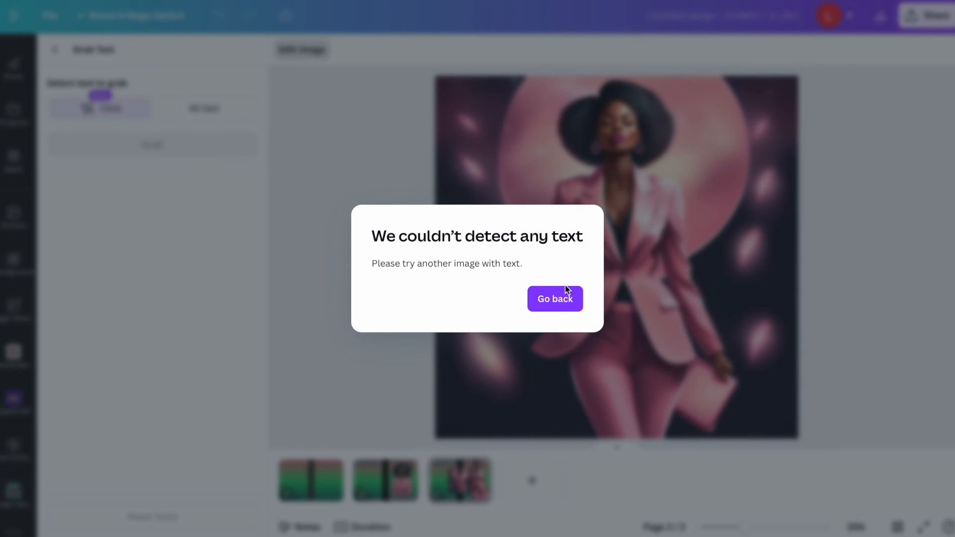
pyautogui.click(566, 289)
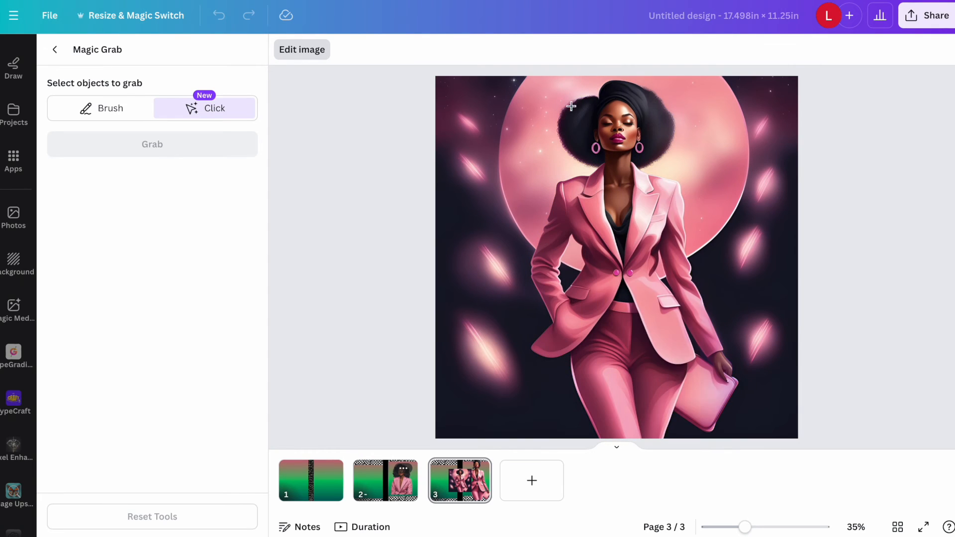
pyautogui.click(598, 131)
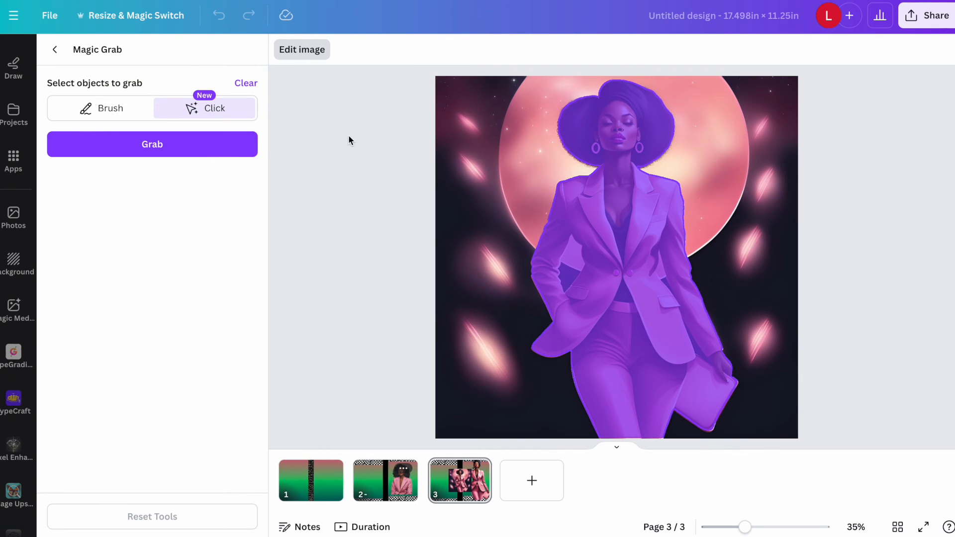
pyautogui.click(174, 144)
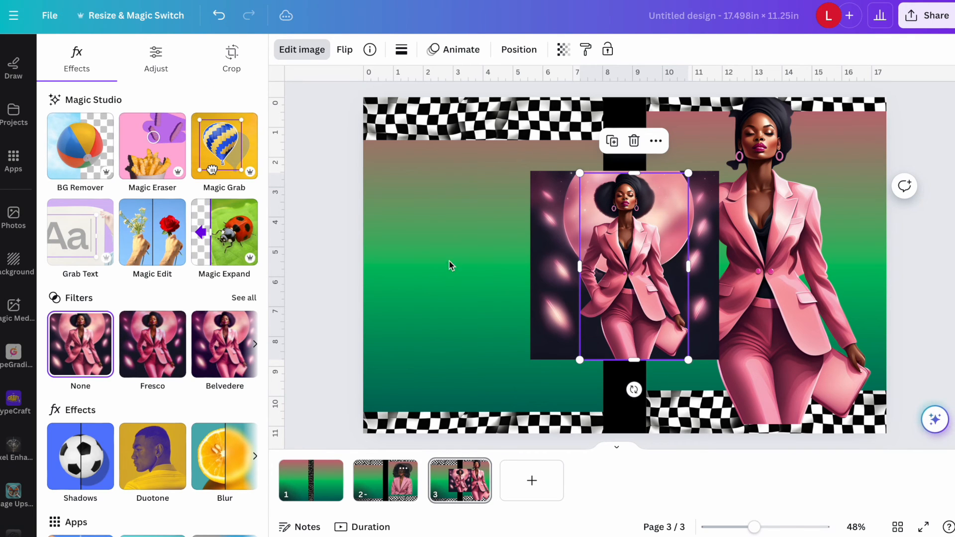
# Move the extracted woman off her source image toward the front cover and delete the leftover background.
pyautogui.moveTo(599, 232); pyautogui.dragTo(644, 301)
pyautogui.click(553, 224)
pyautogui.press('Delete')
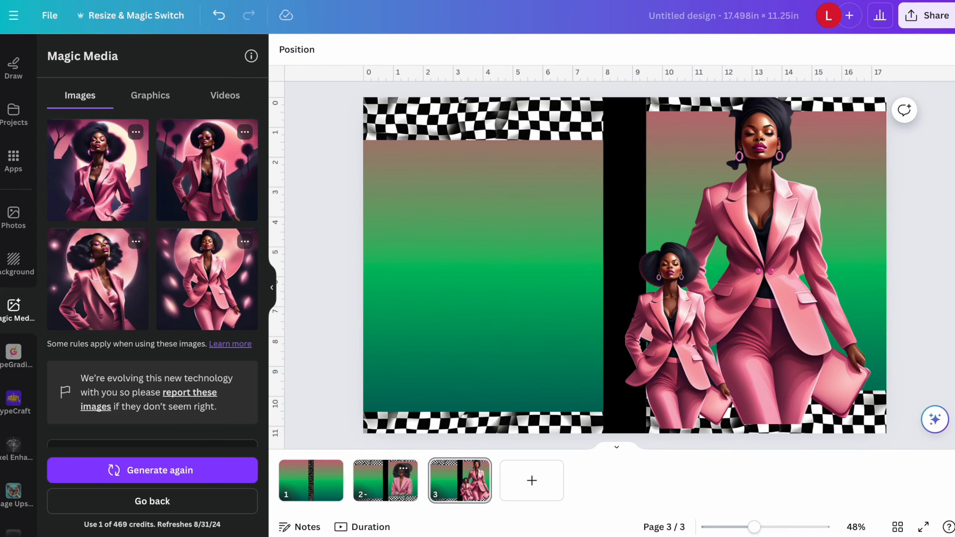
# Move the small cut-out woman up beside the spine and delete the larger woman from the front cover.
pyautogui.click(663, 291)
pyautogui.moveTo(664, 291); pyautogui.dragTo(687, 182)
pyautogui.click(803, 243)
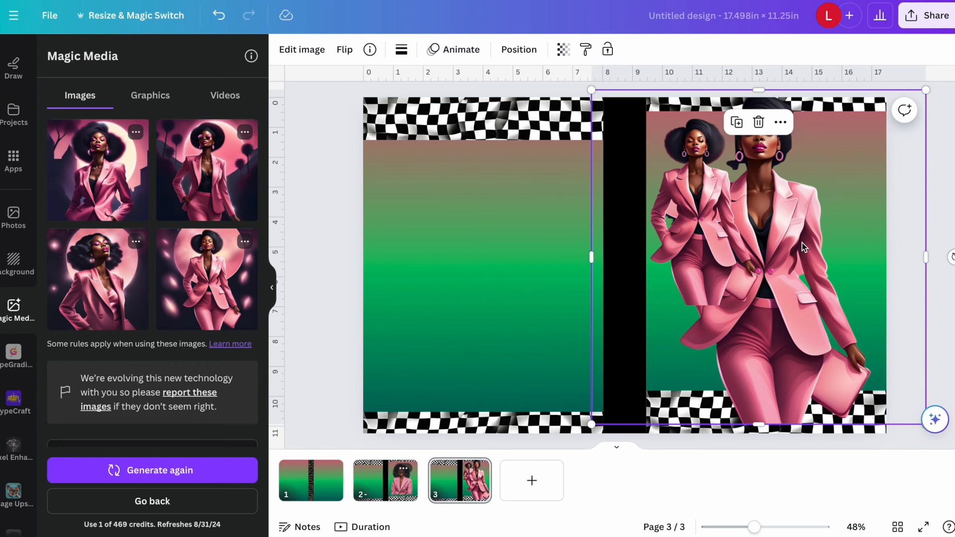
pyautogui.press('Delete')
# Enlarge the cut-out woman to the full cover height and center her on the front cover.
pyautogui.click(719, 222)
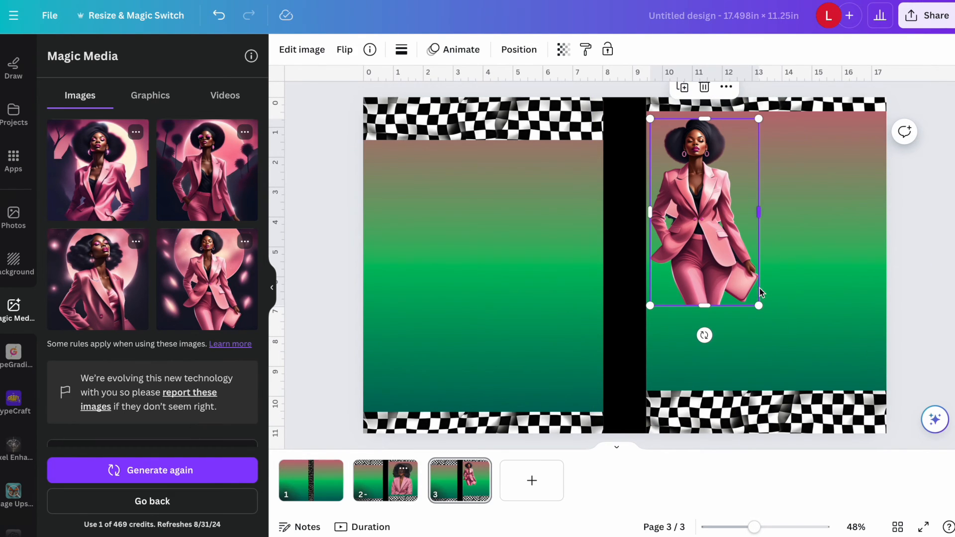
pyautogui.moveTo(759, 306); pyautogui.dragTo(848, 449)
pyautogui.moveTo(727, 348); pyautogui.dragTo(756, 331)
pyautogui.click(900, 181)
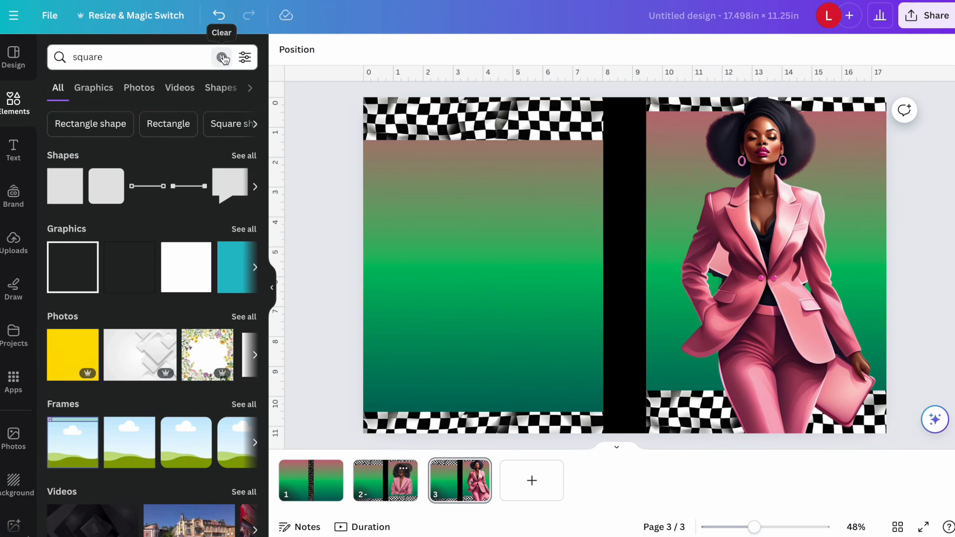
# Add a square shape and reshape it into a wide rectangular label centered across the woman's torso.
pyautogui.click(222, 58)
pyautogui.click(72, 170)
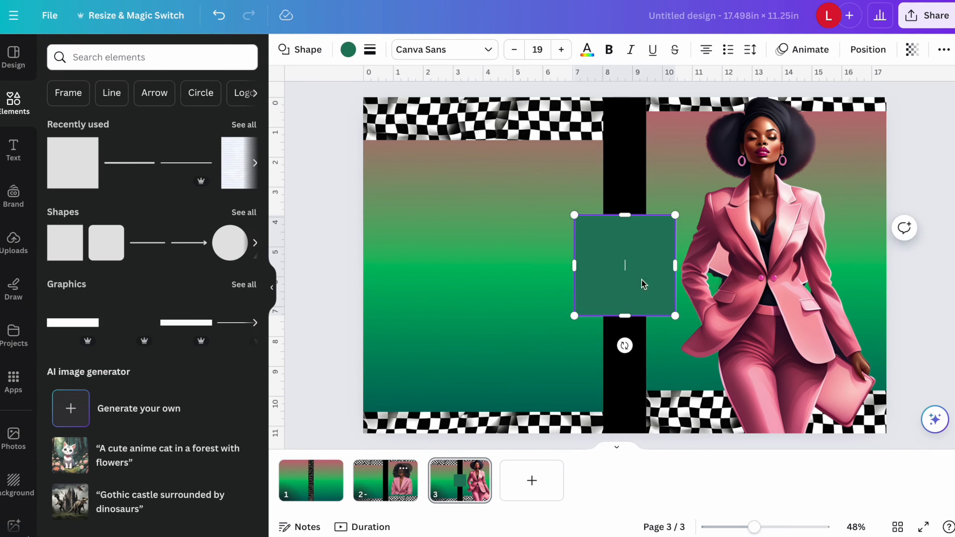
pyautogui.moveTo(607, 258); pyautogui.dragTo(674, 251)
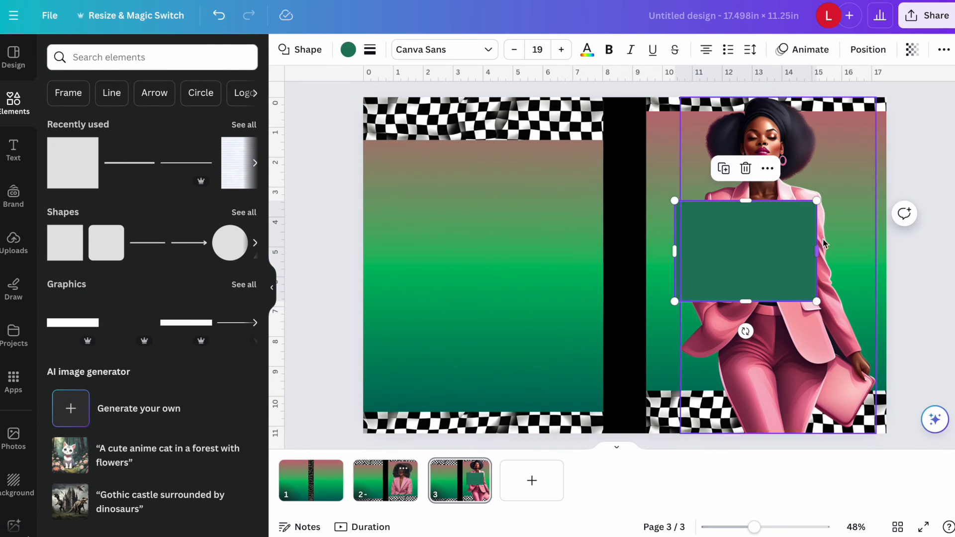
pyautogui.moveTo(818, 251); pyautogui.dragTo(846, 247)
pyautogui.moveTo(765, 207); pyautogui.dragTo(760, 218)
pyautogui.moveTo(765, 258); pyautogui.dragTo(765, 245)
# Fill the label rectangle with white and give it a thin solid black border.
pyautogui.click(348, 49)
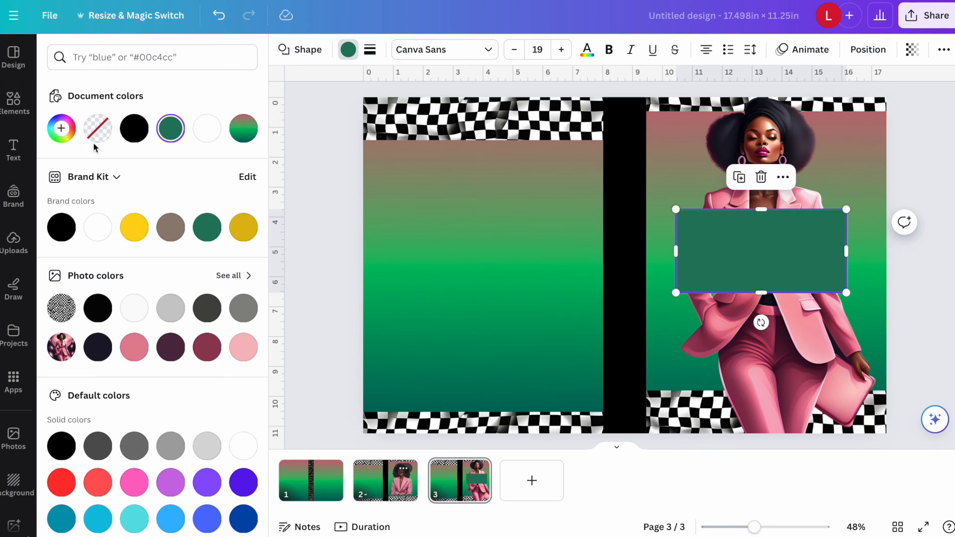
pyautogui.click(100, 230)
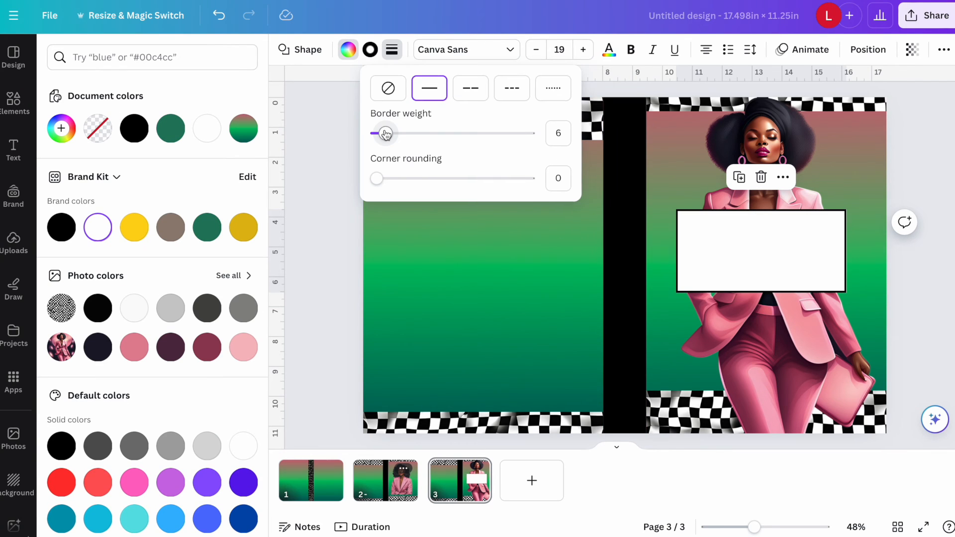
pyautogui.moveTo(386, 134); pyautogui.dragTo(384, 133)
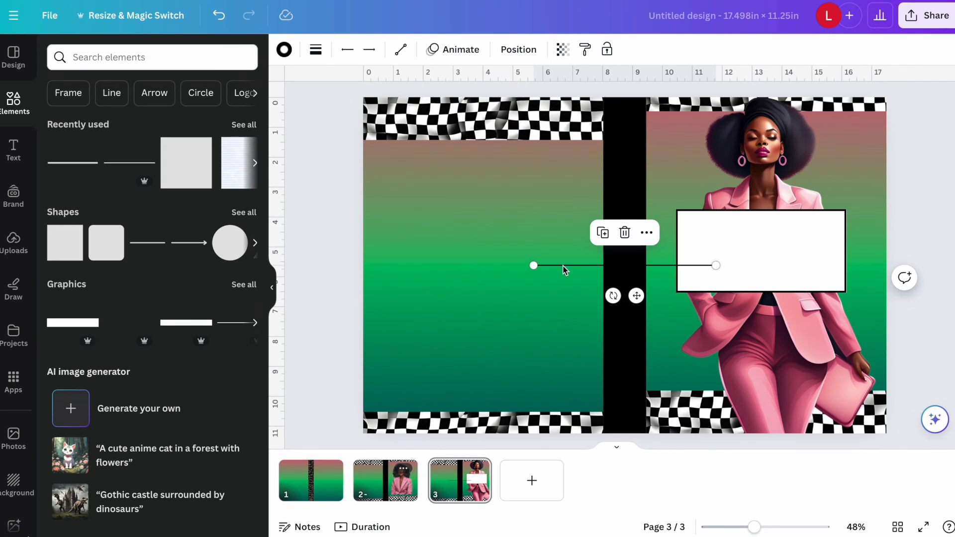
# Place a horizontal line on the label and duplicate it to make three evenly spaced writing lines.
pyautogui.moveTo(566, 265); pyautogui.dragTo(706, 225)
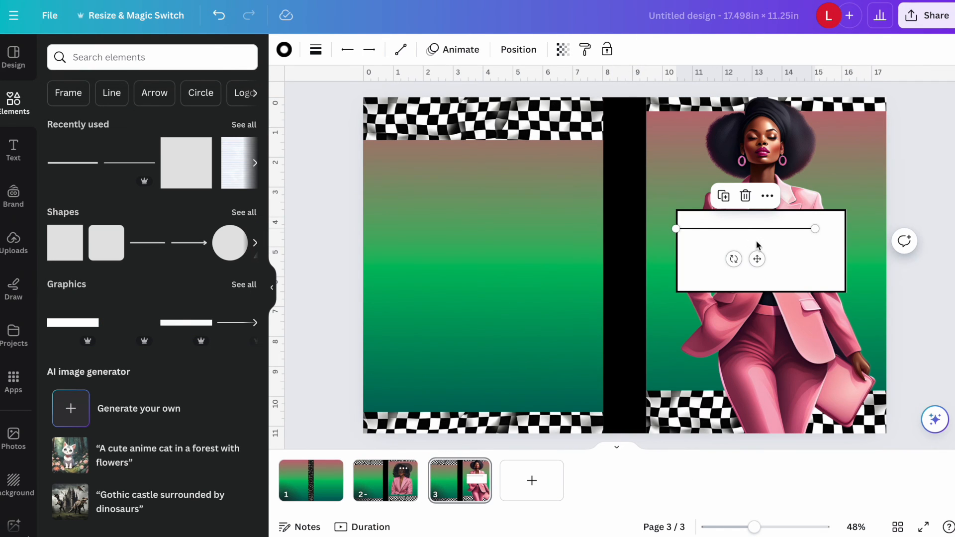
pyautogui.moveTo(757, 242); pyautogui.dragTo(748, 263)
pyautogui.click(738, 218)
pyautogui.click(743, 233)
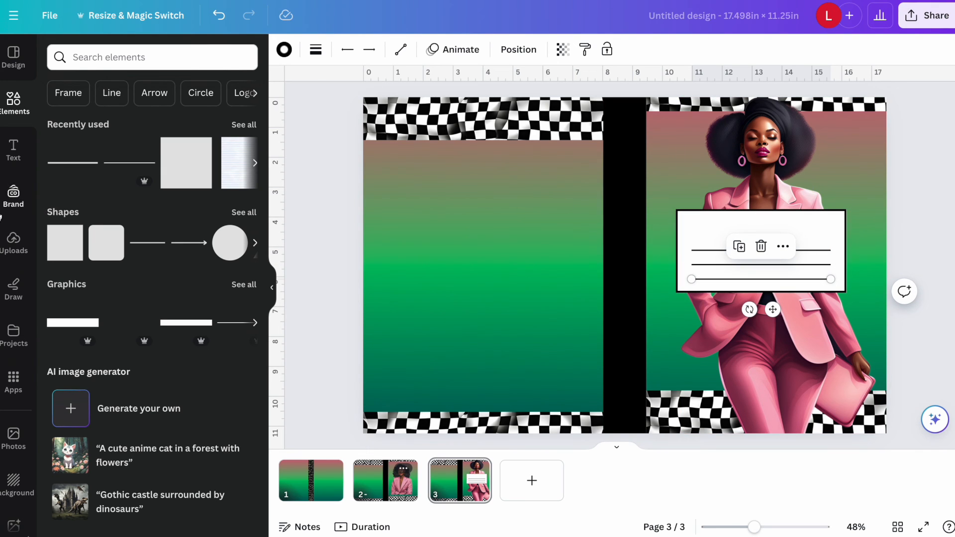
# Add a centered size 34 "Notebook" title above the label's lines and set it to uppercase without bold.
pyautogui.click(13, 149)
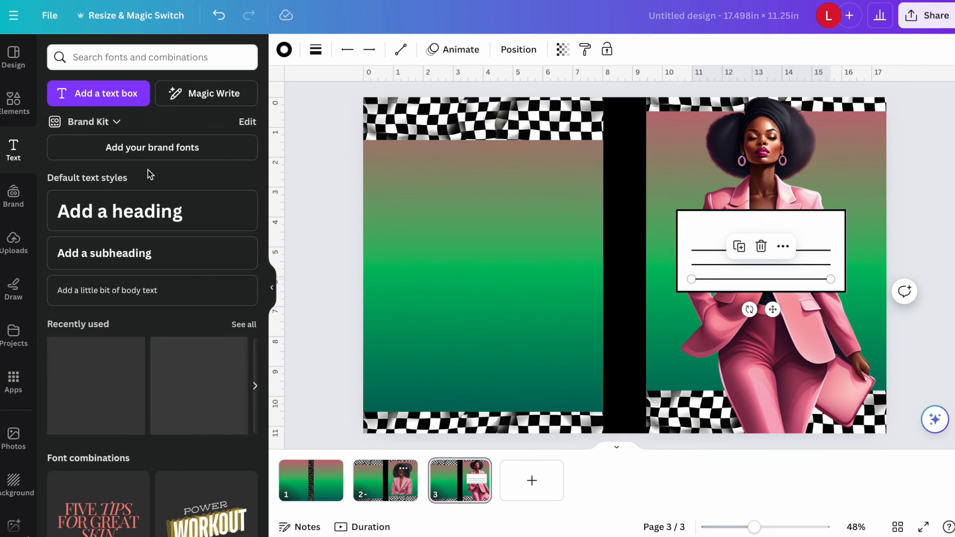
pyautogui.click(141, 290)
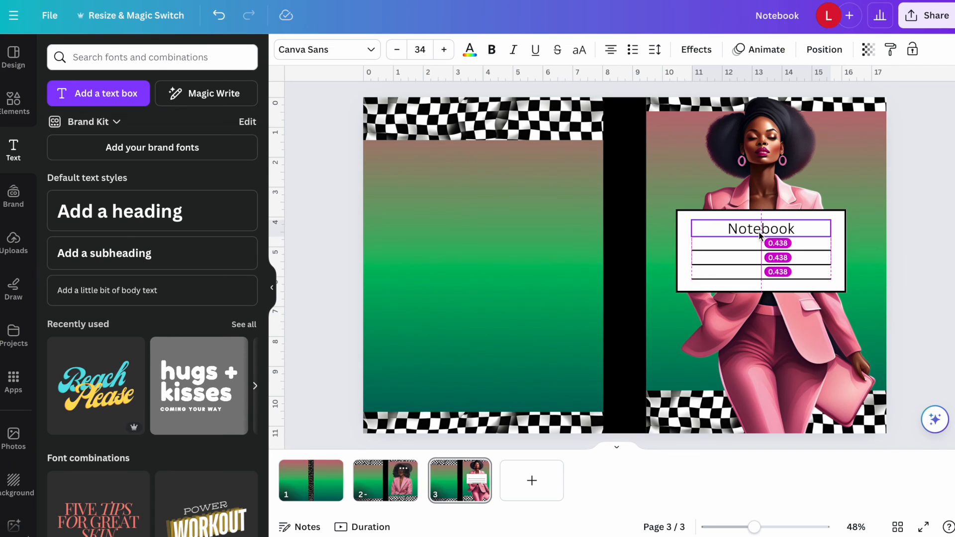
pyautogui.moveTo(760, 234); pyautogui.dragTo(760, 234)
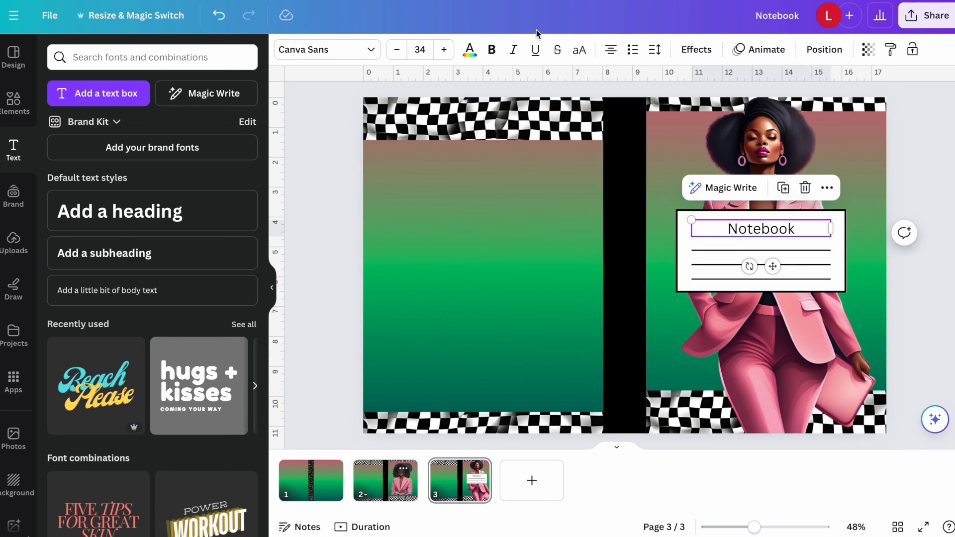
pyautogui.click(584, 52)
pyautogui.click(487, 51)
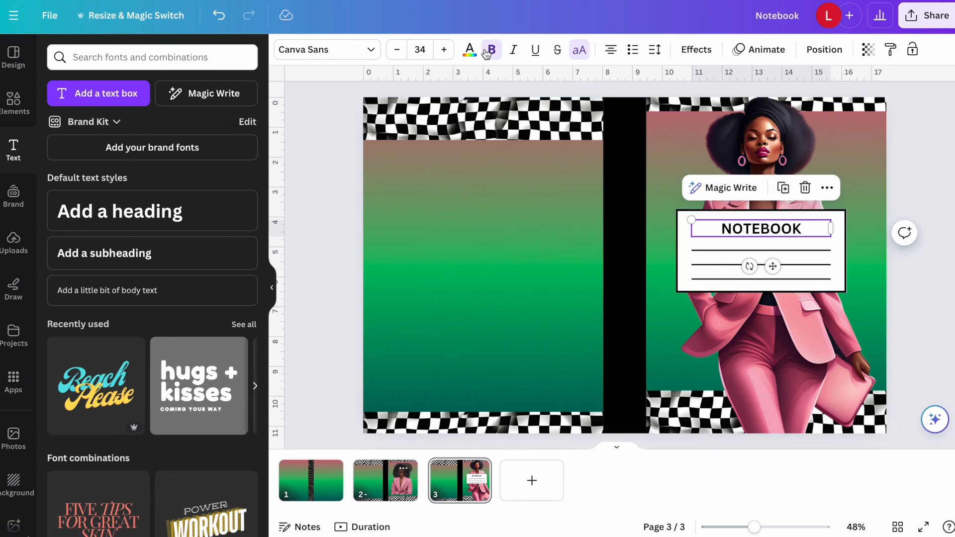
pyautogui.click(487, 51)
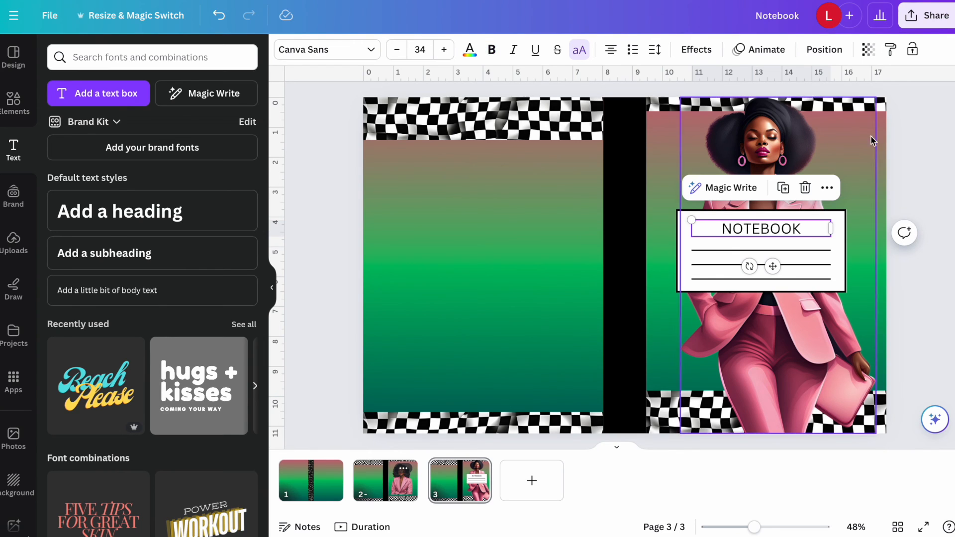
pyautogui.click(917, 144)
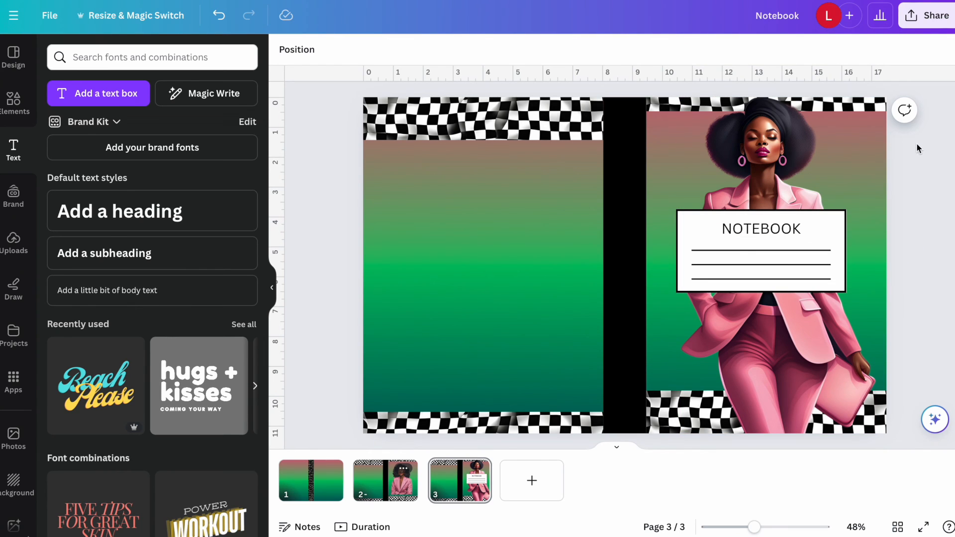
# Set up the download as a flattened PDF Print containing only the current page (Page 3).
pyautogui.click(926, 15)
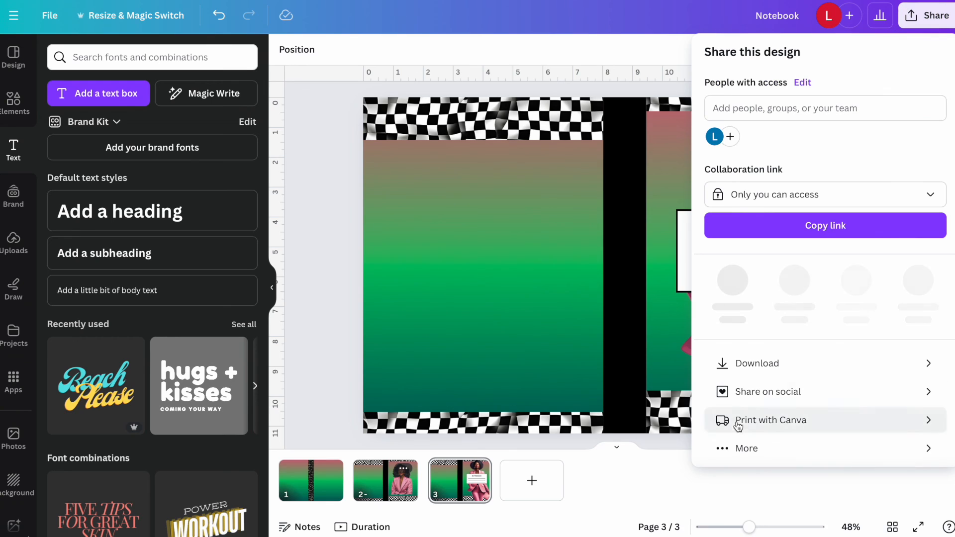
pyautogui.click(737, 356)
pyautogui.click(829, 105)
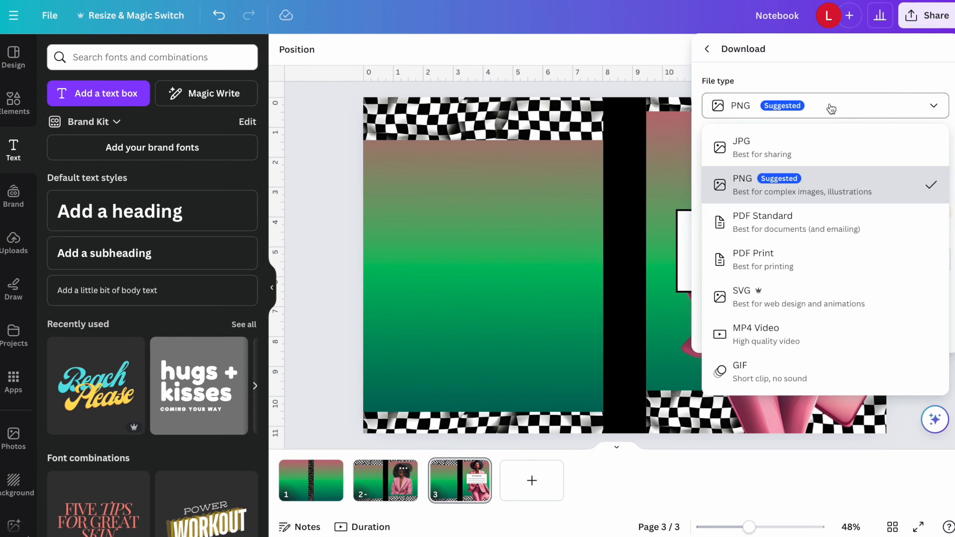
pyautogui.click(807, 264)
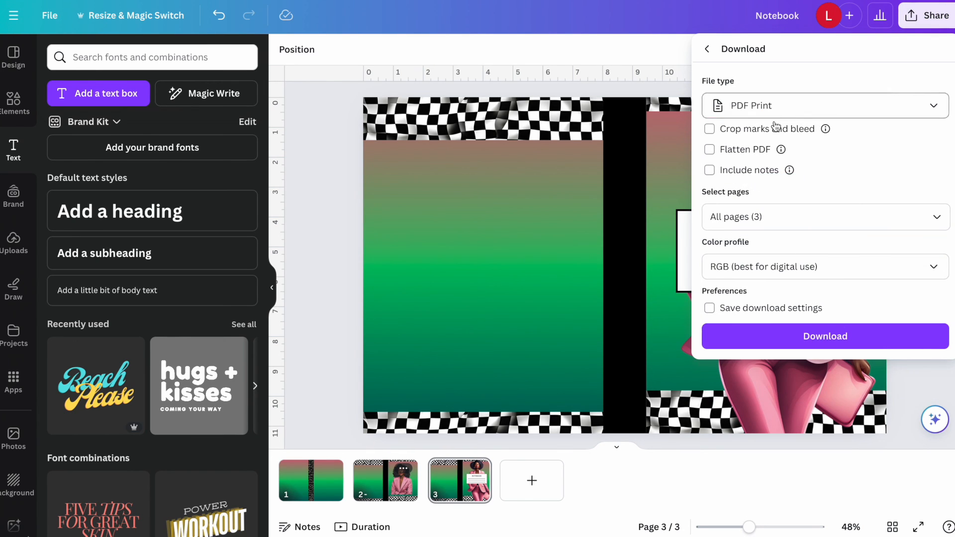
pyautogui.click(810, 215)
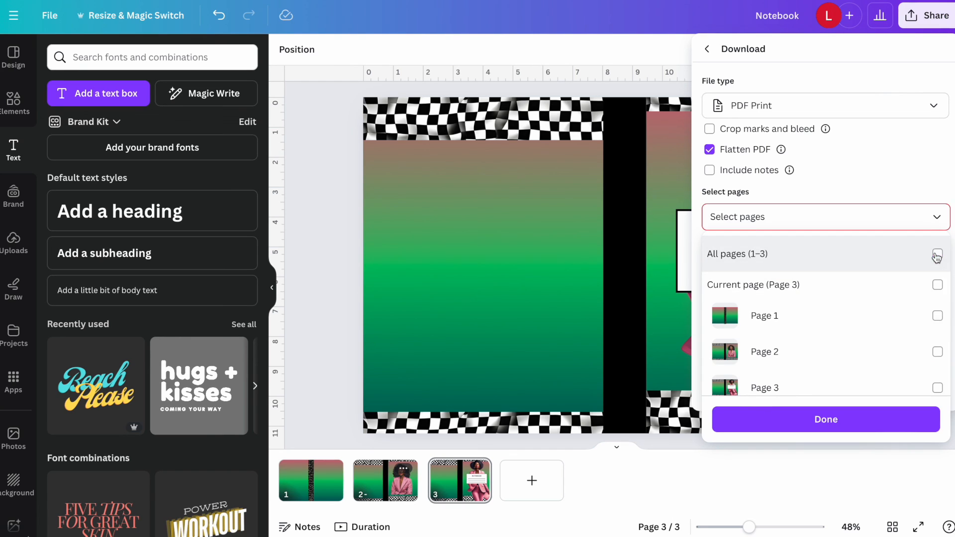
pyautogui.click(939, 285)
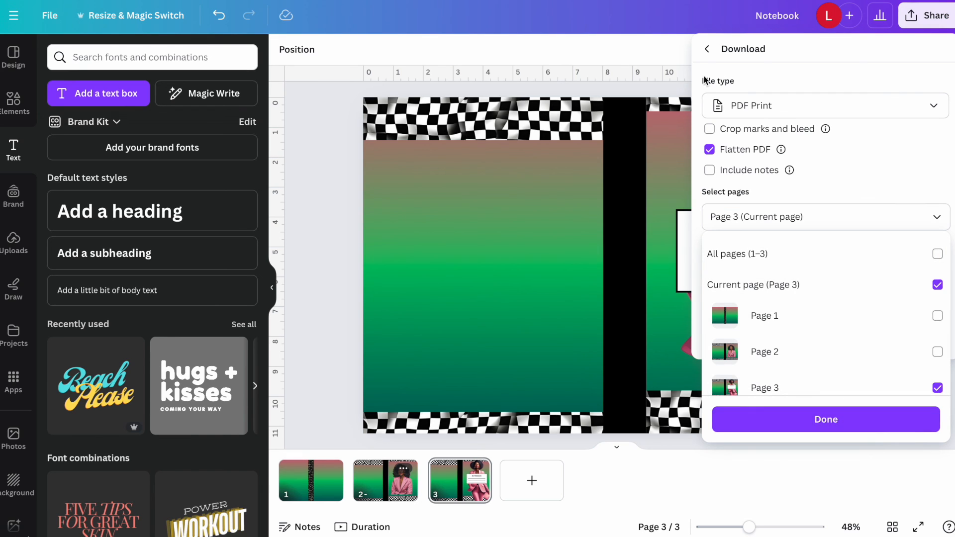
pyautogui.click(649, 44)
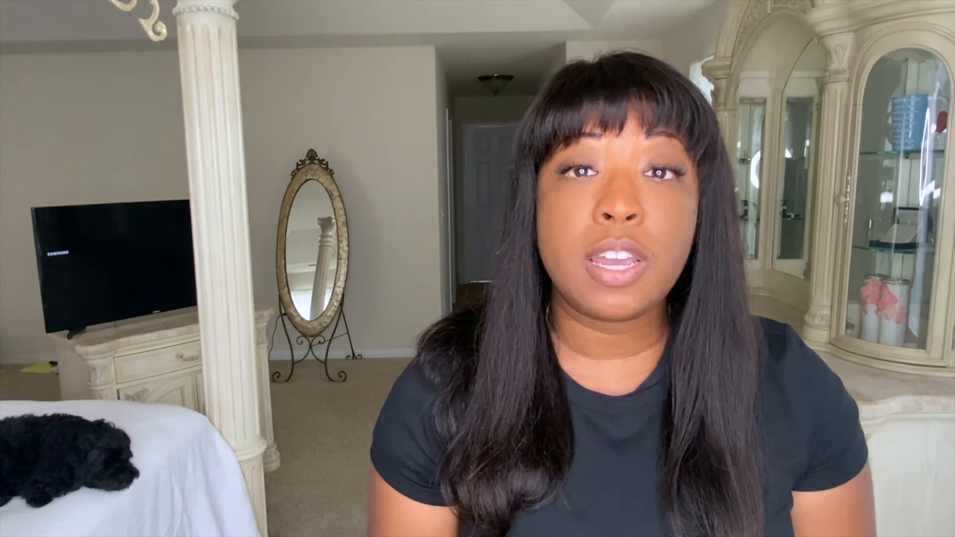